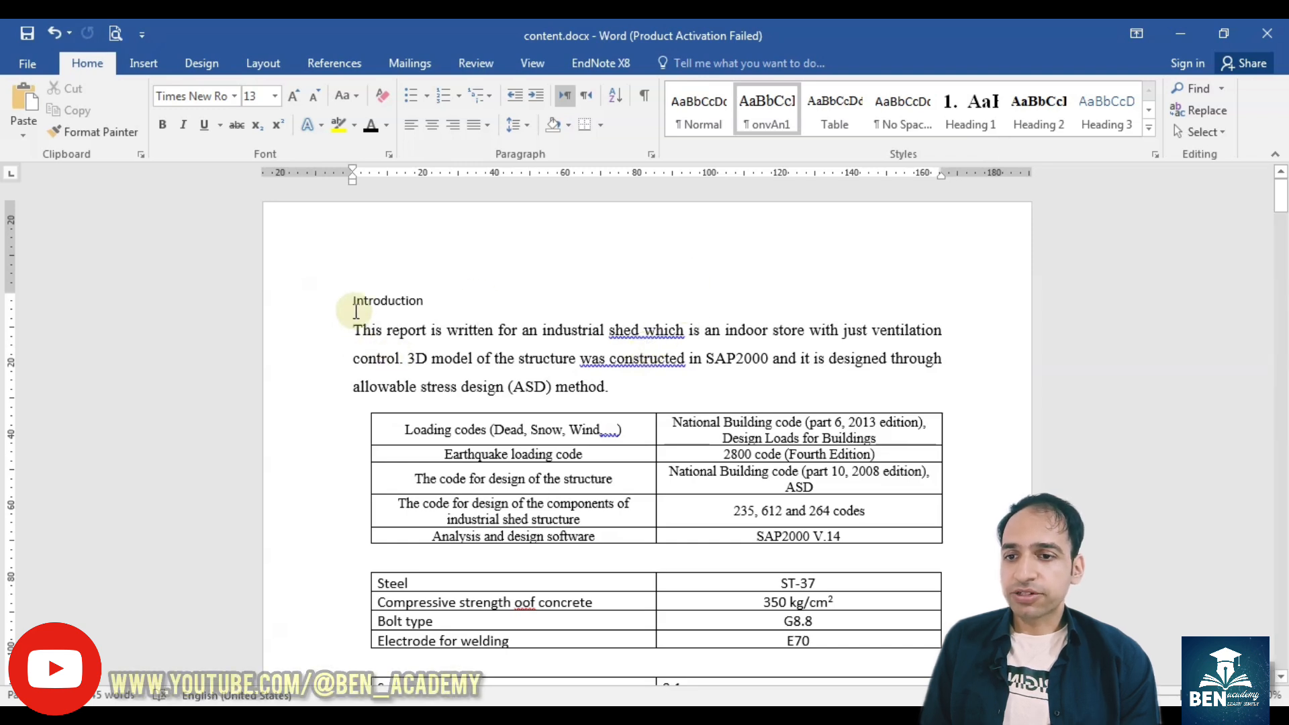
# Apply the Heading 1 style to the Introduction title and number it 1.
pyautogui.click(379, 298)
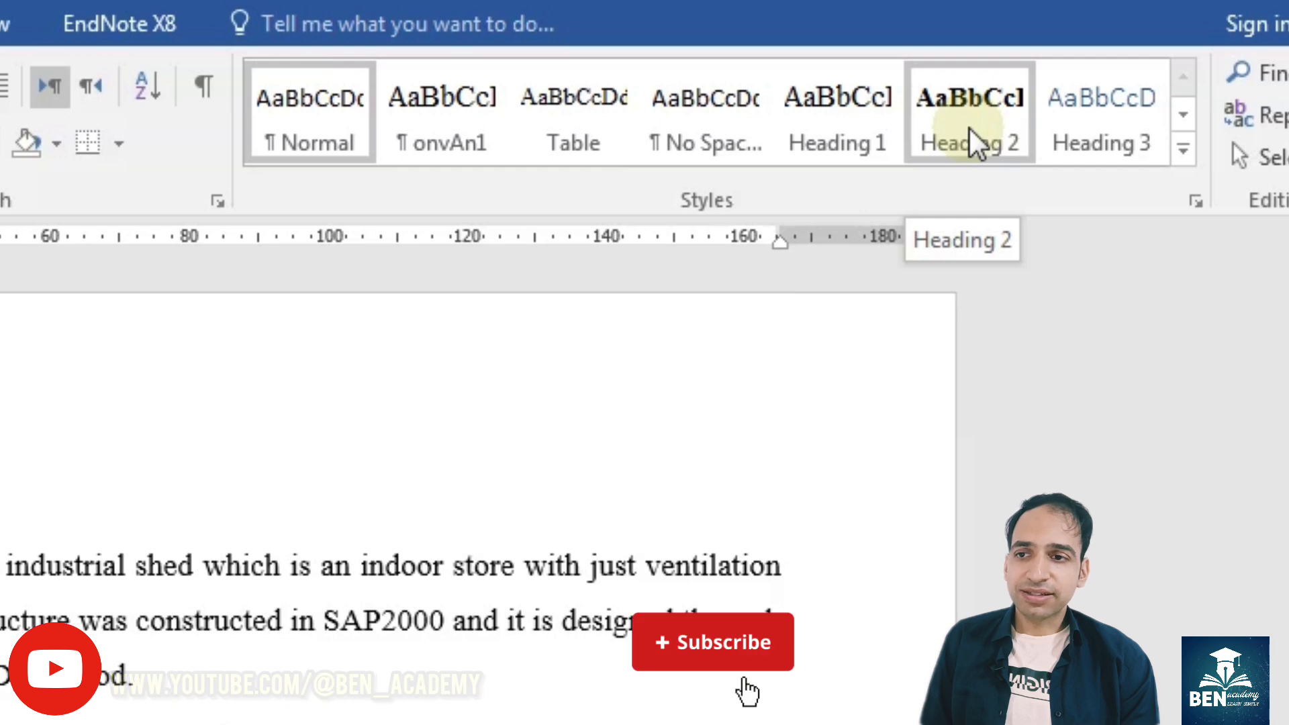
pyautogui.click(832, 135)
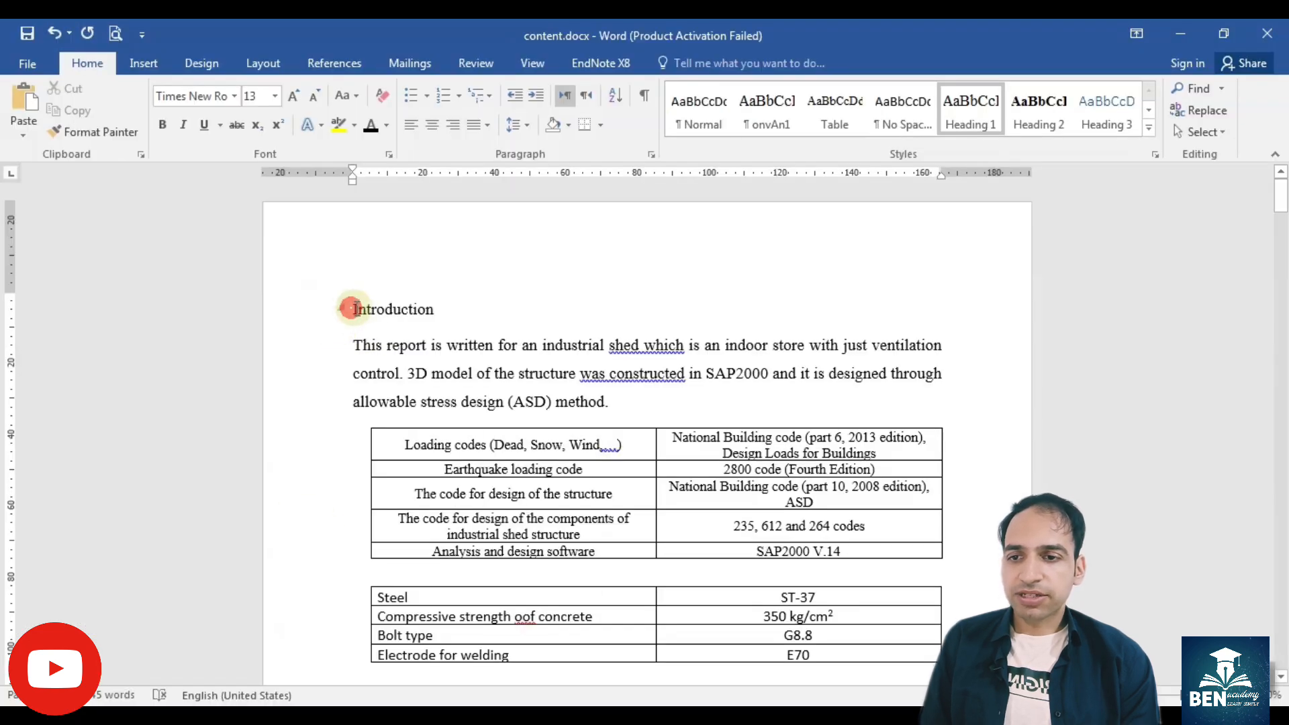
pyautogui.click(356, 309)
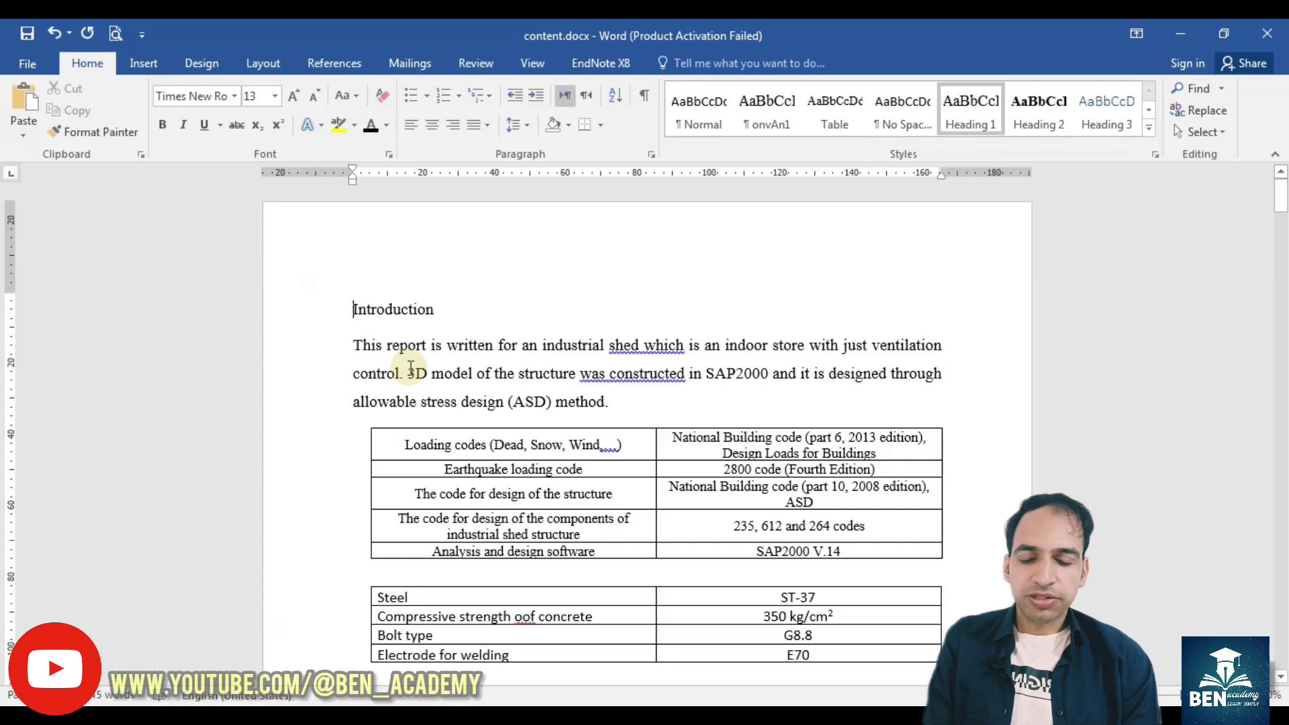
# Make the Introduction heading bold at 14 pt and update the Heading 1 style to match it.
pyautogui.doubleClick(423, 308)
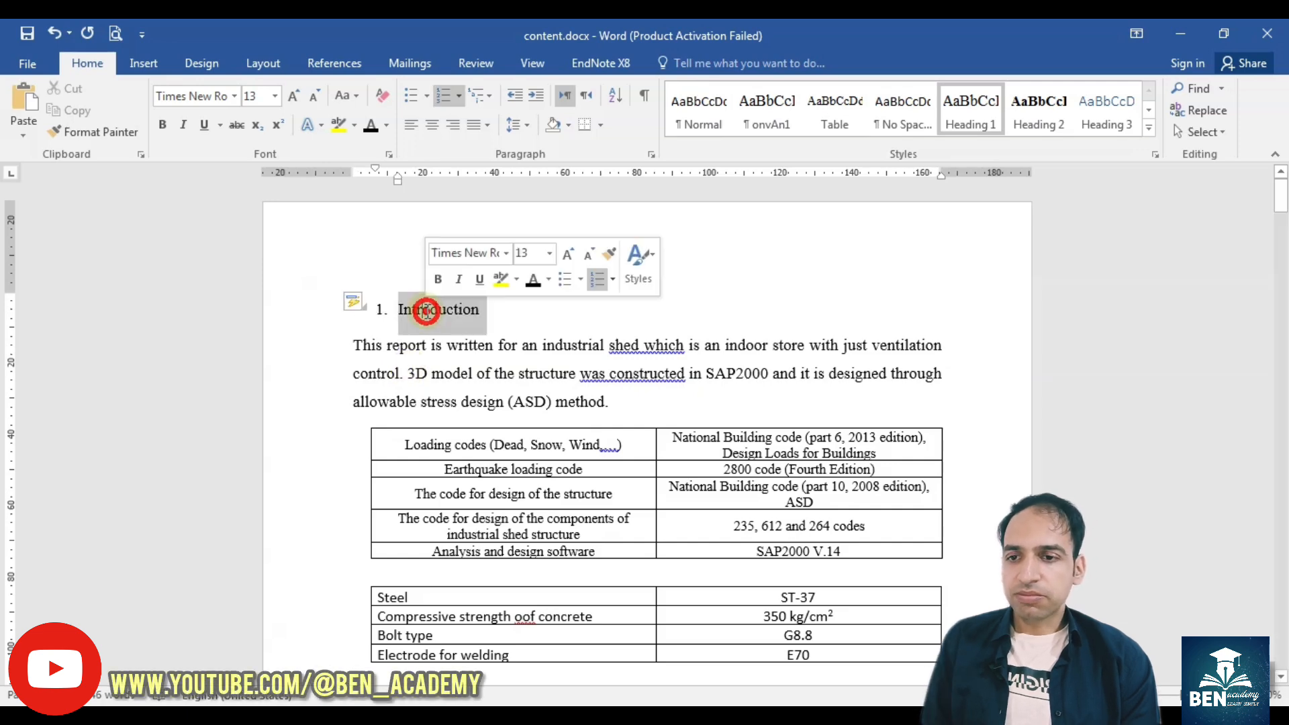
pyautogui.click(164, 127)
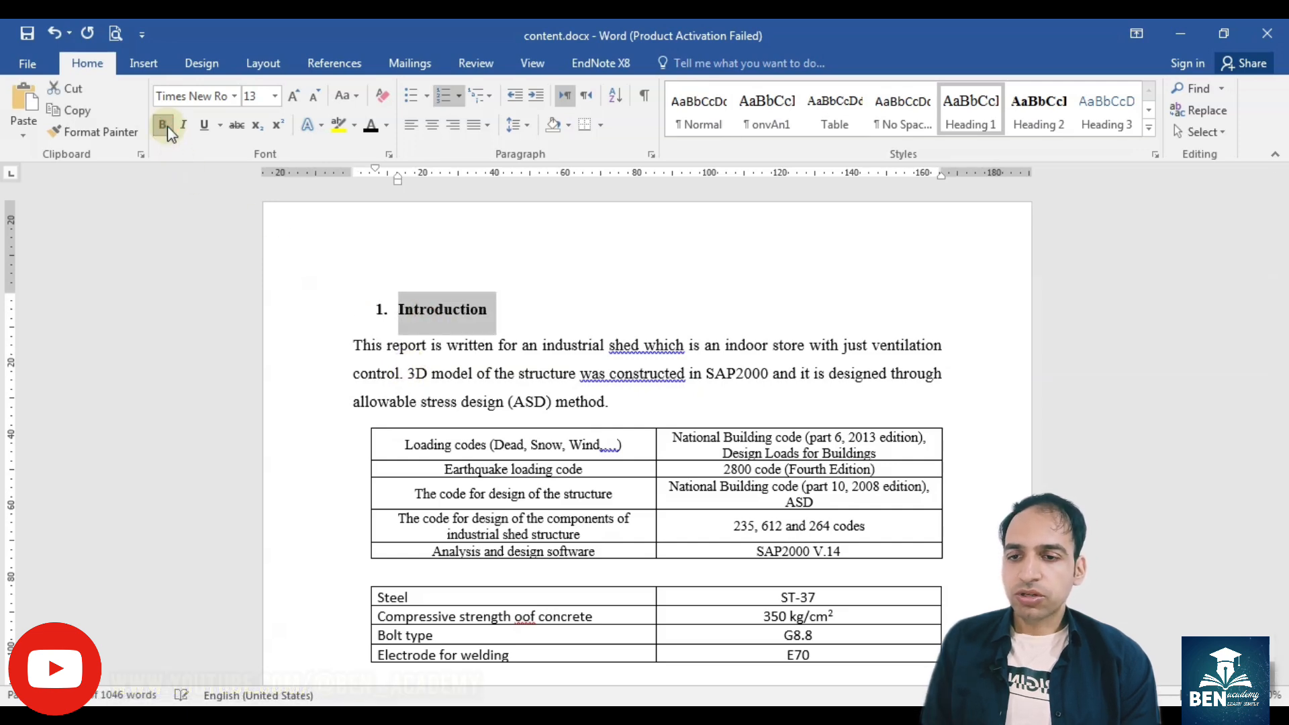
pyautogui.click(294, 98)
pyautogui.rightClick(973, 110)
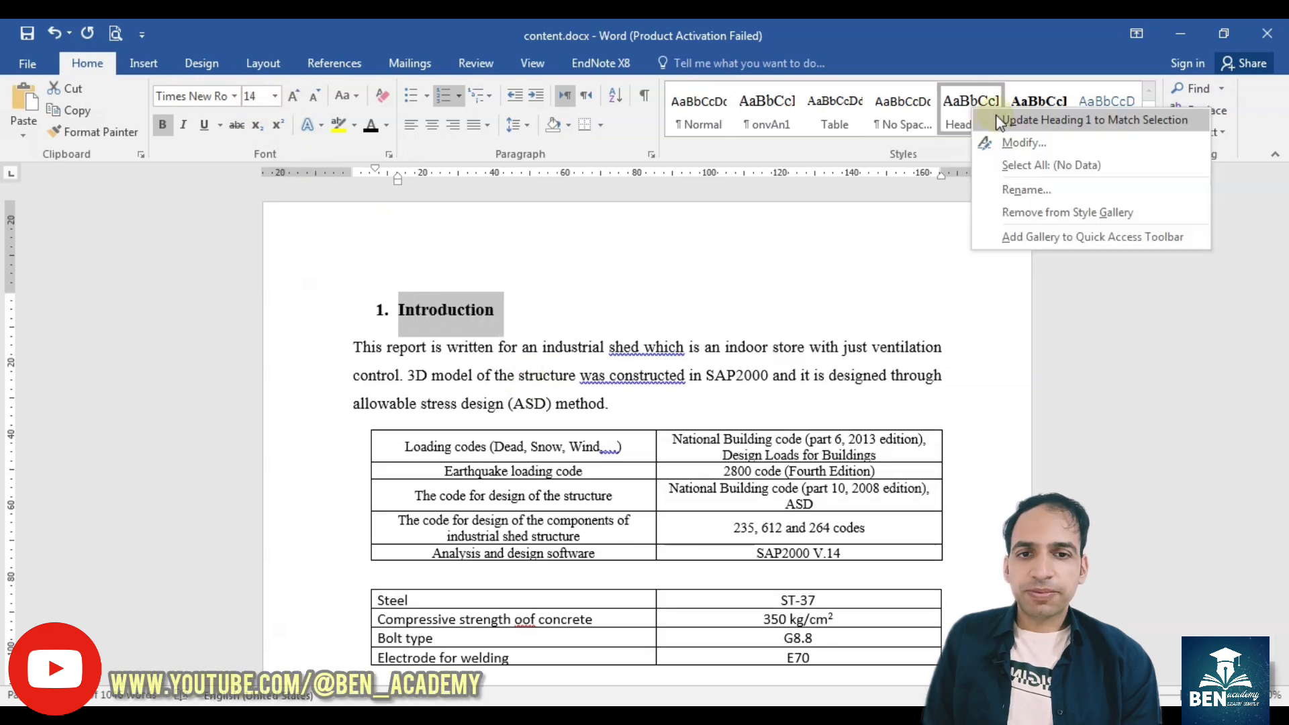
pyautogui.click(1001, 121)
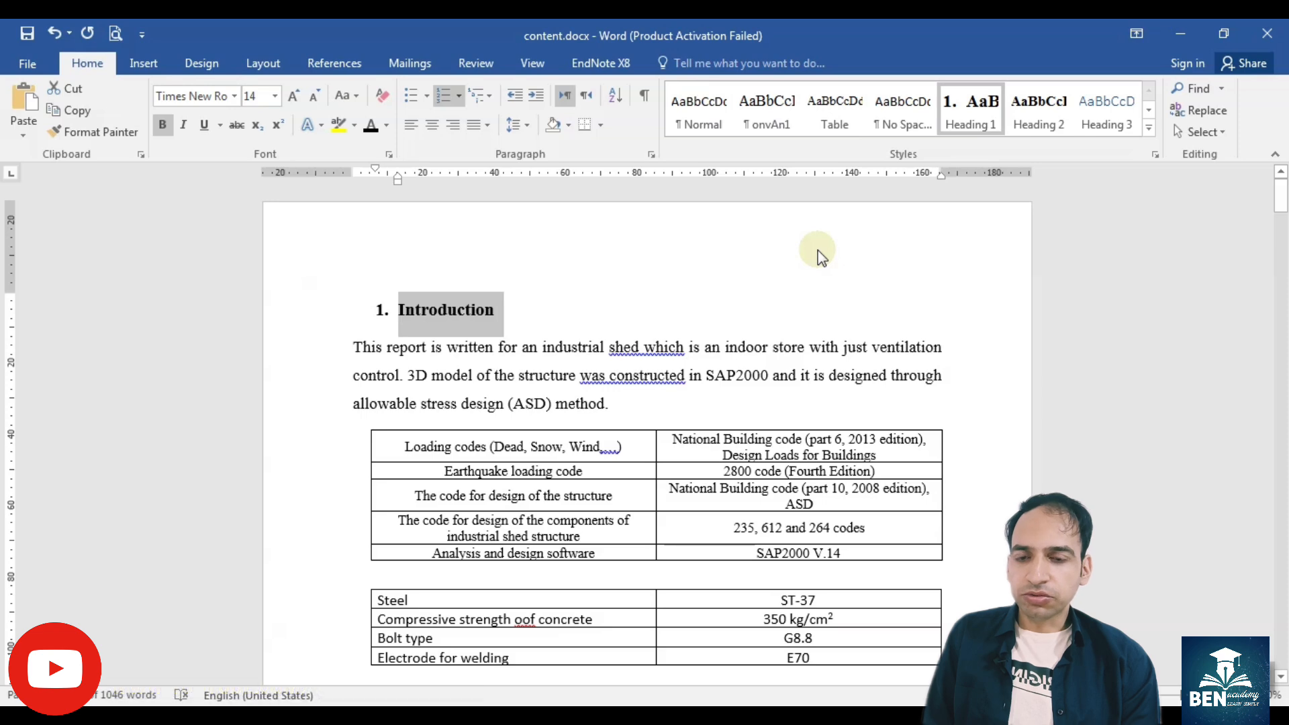
# Apply the numbered Heading 1 style to the Literature Review title.
pyautogui.click(1110, 440)
pyautogui.scroll(-15, 1111, 440)
pyautogui.click(391, 447)
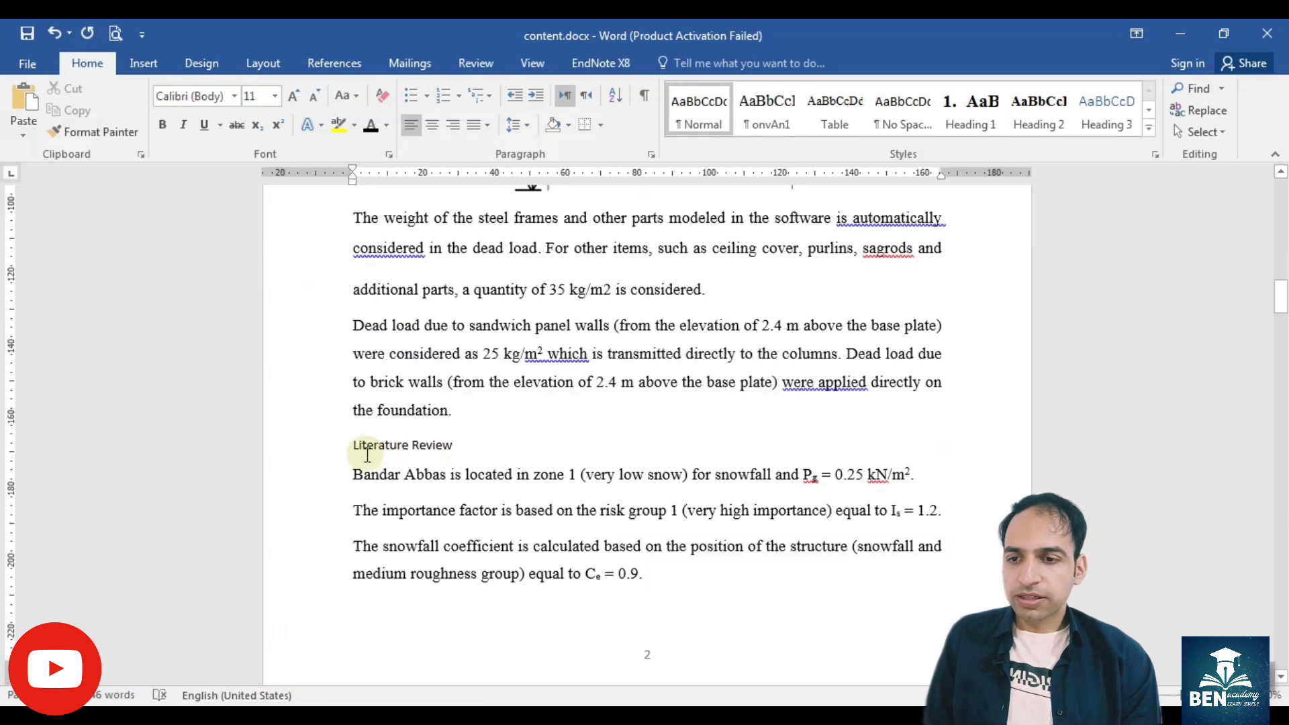
pyautogui.moveTo(453, 444); pyautogui.dragTo(355, 444)
pyautogui.click(973, 107)
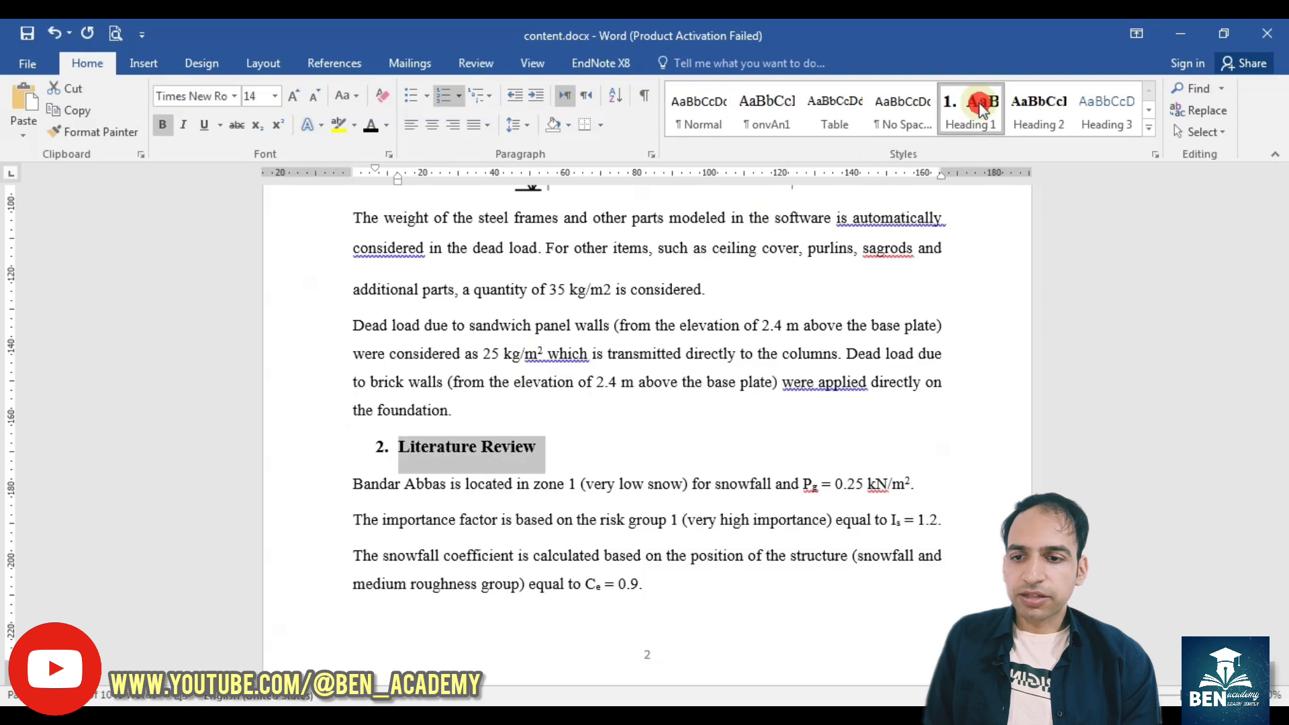
# Apply the numbered Heading 1 style to the Methodology and Results titles.
pyautogui.click(1282, 569)
pyautogui.click(1282, 569)
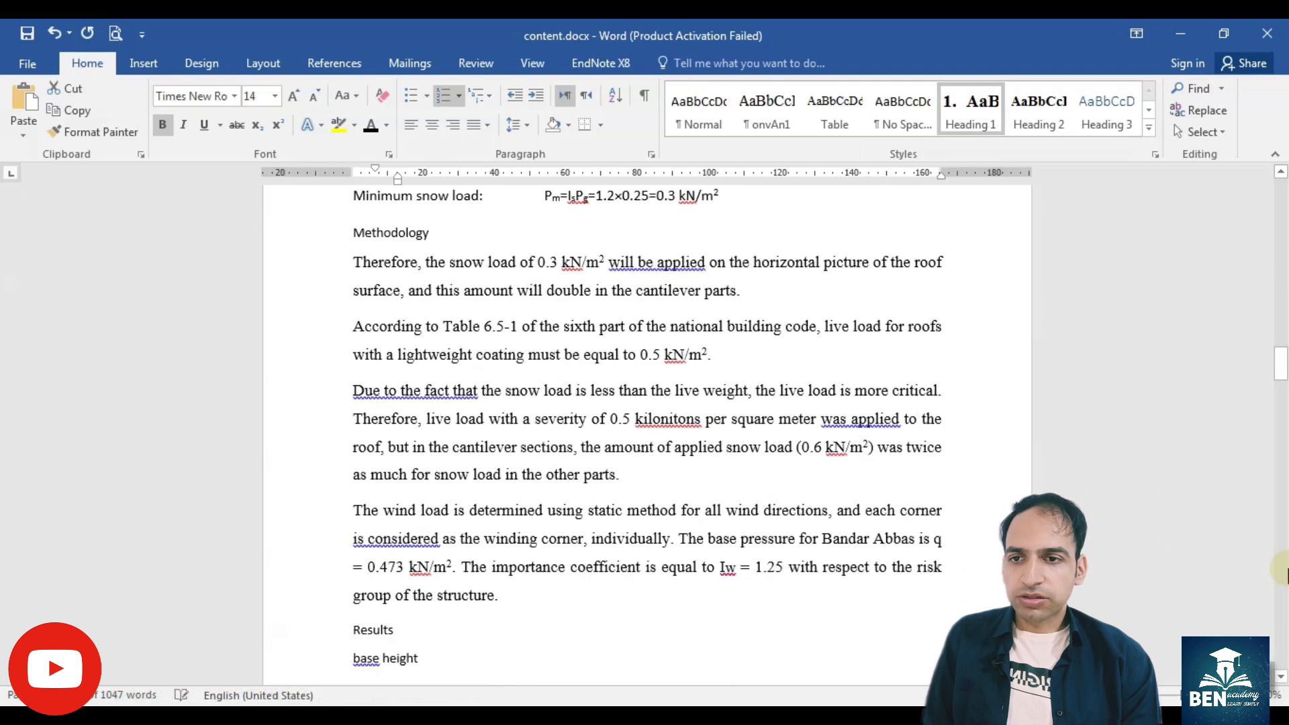
pyautogui.click(388, 231)
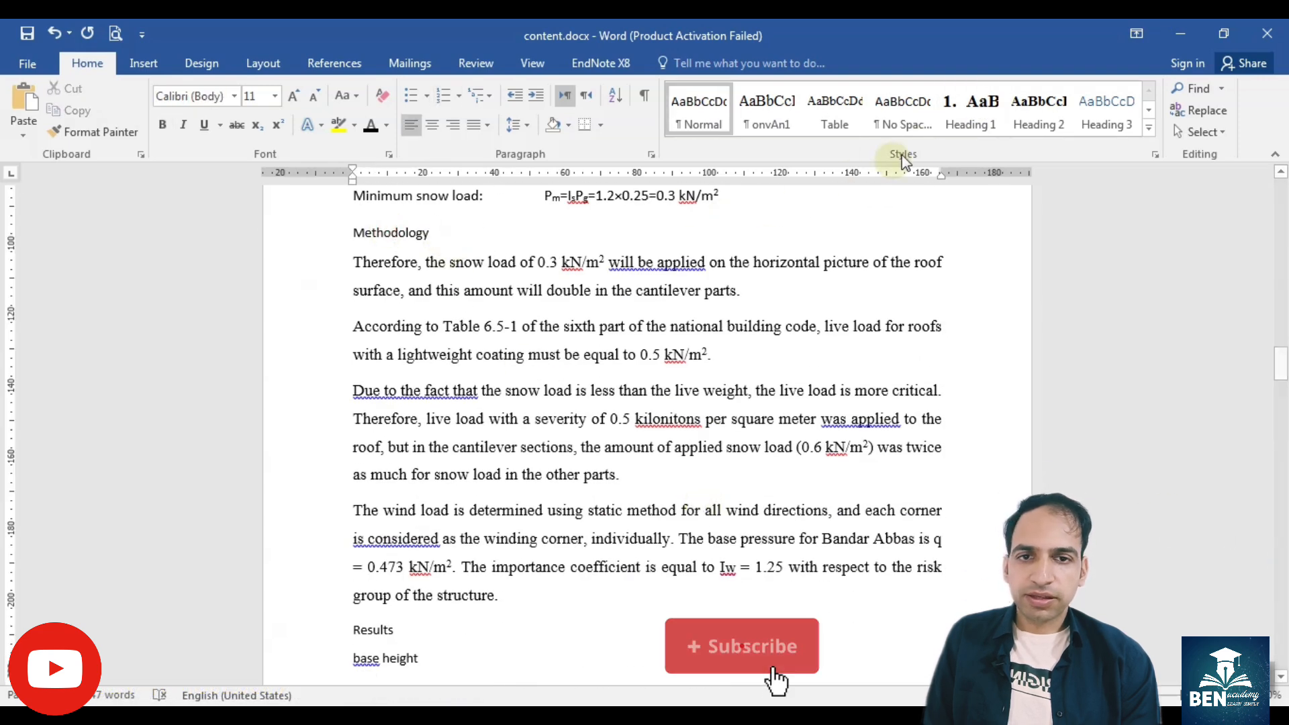
pyautogui.click(959, 125)
pyautogui.click(376, 639)
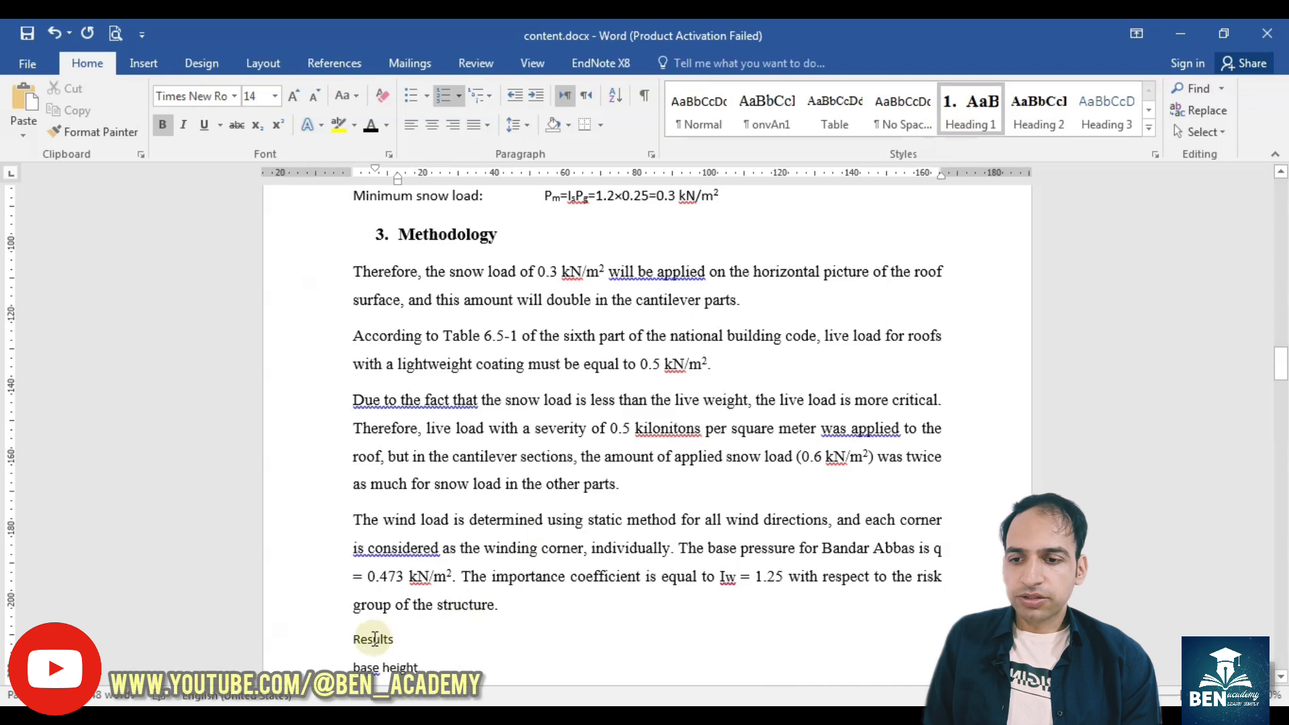
pyautogui.click(970, 115)
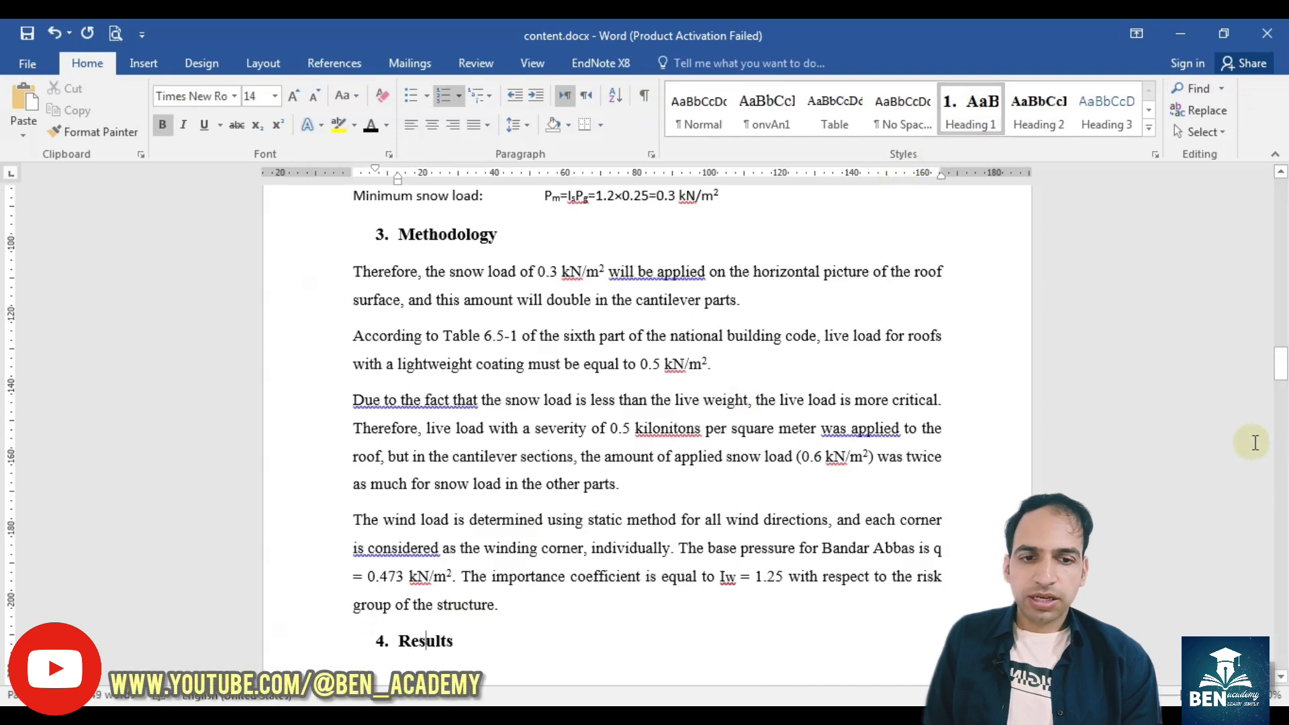
# Apply the numbered Heading 1 style to the Conclusion title below the roof slope table.
pyautogui.scroll(-3, 1281, 584)
pyautogui.scroll(-12, 1281, 590)
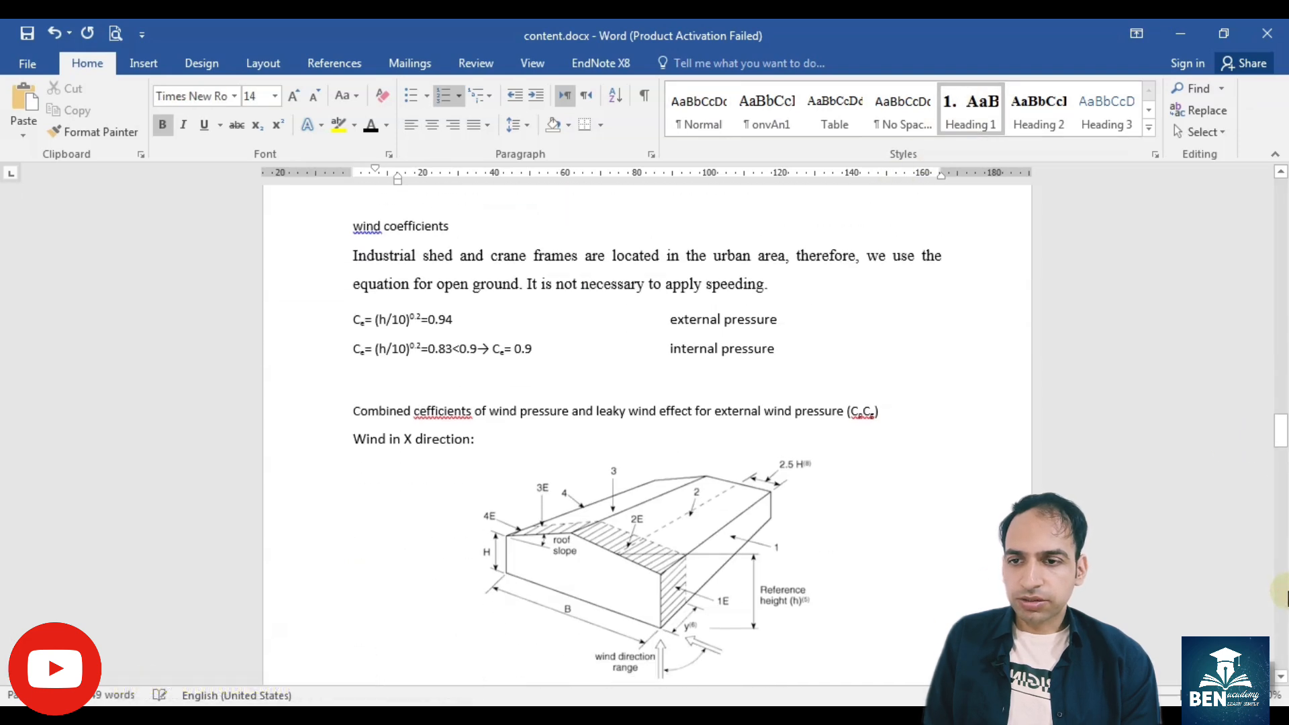
pyautogui.click(367, 574)
pyautogui.click(969, 116)
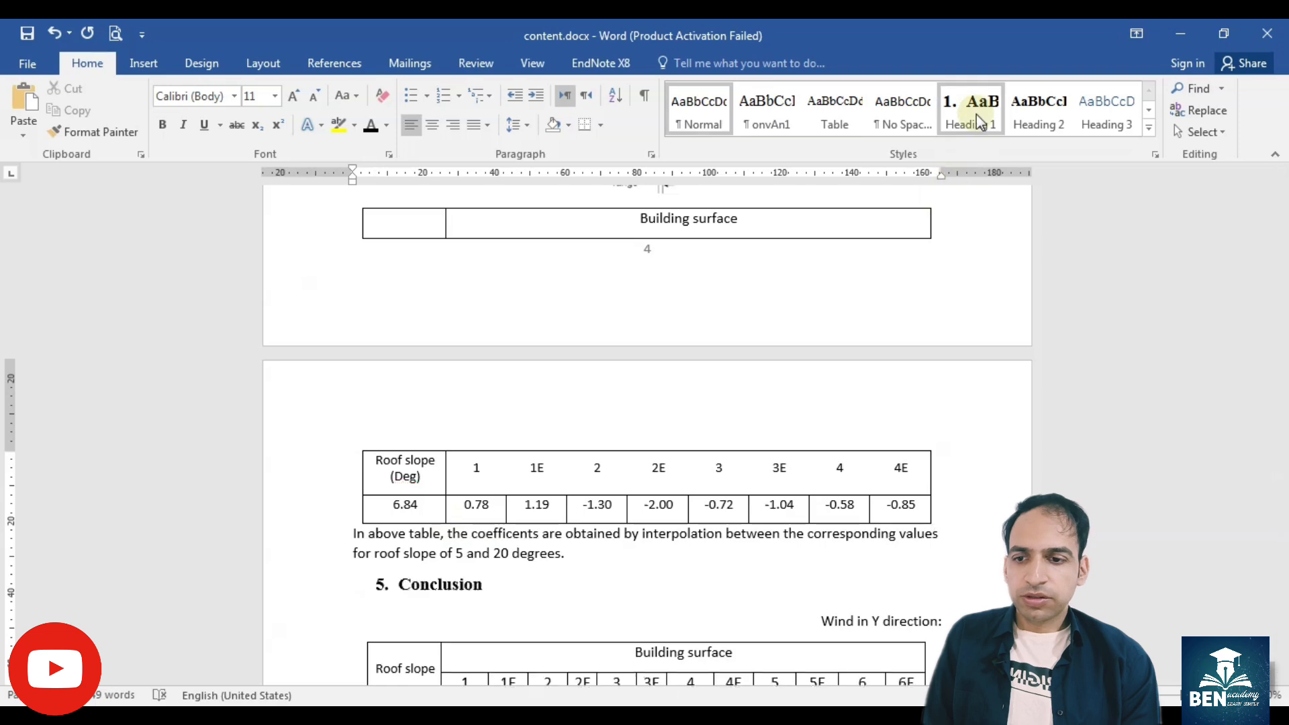
# Show the Navigation Pane and jump through the Introduction, Literature Review and Methodology headings.
pyautogui.click(972, 19)
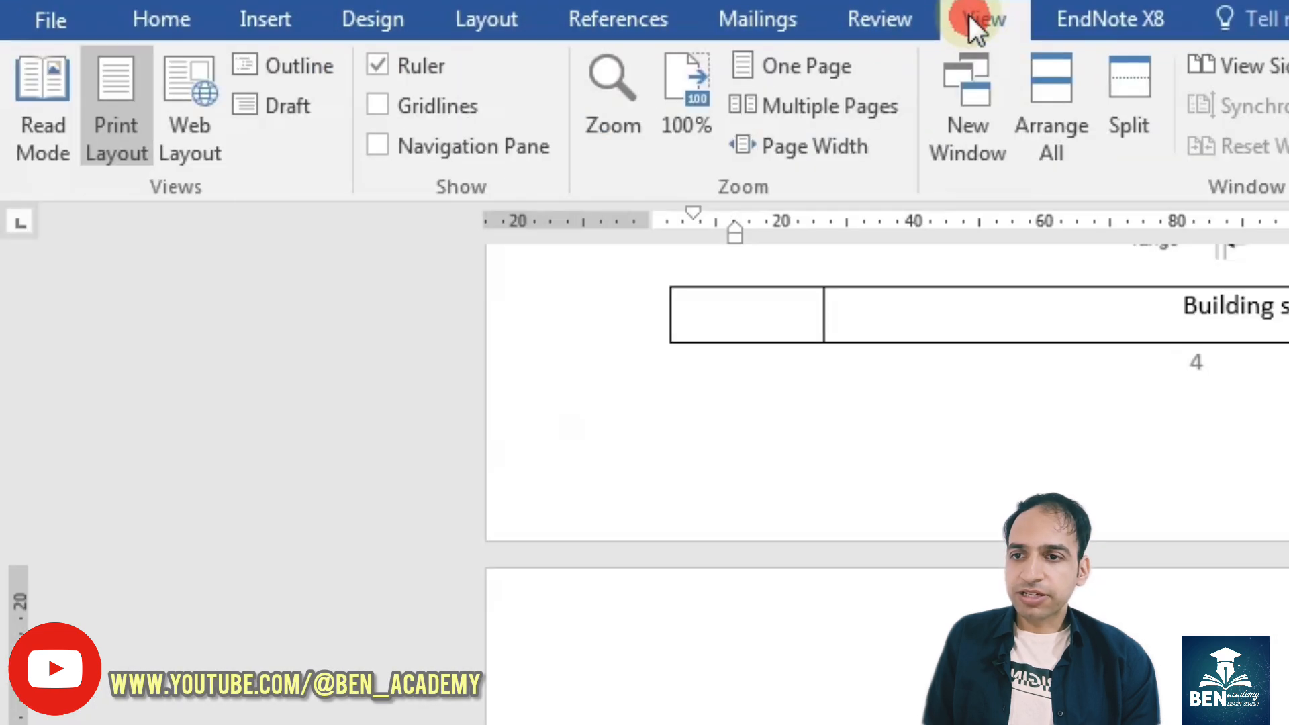
pyautogui.click(430, 142)
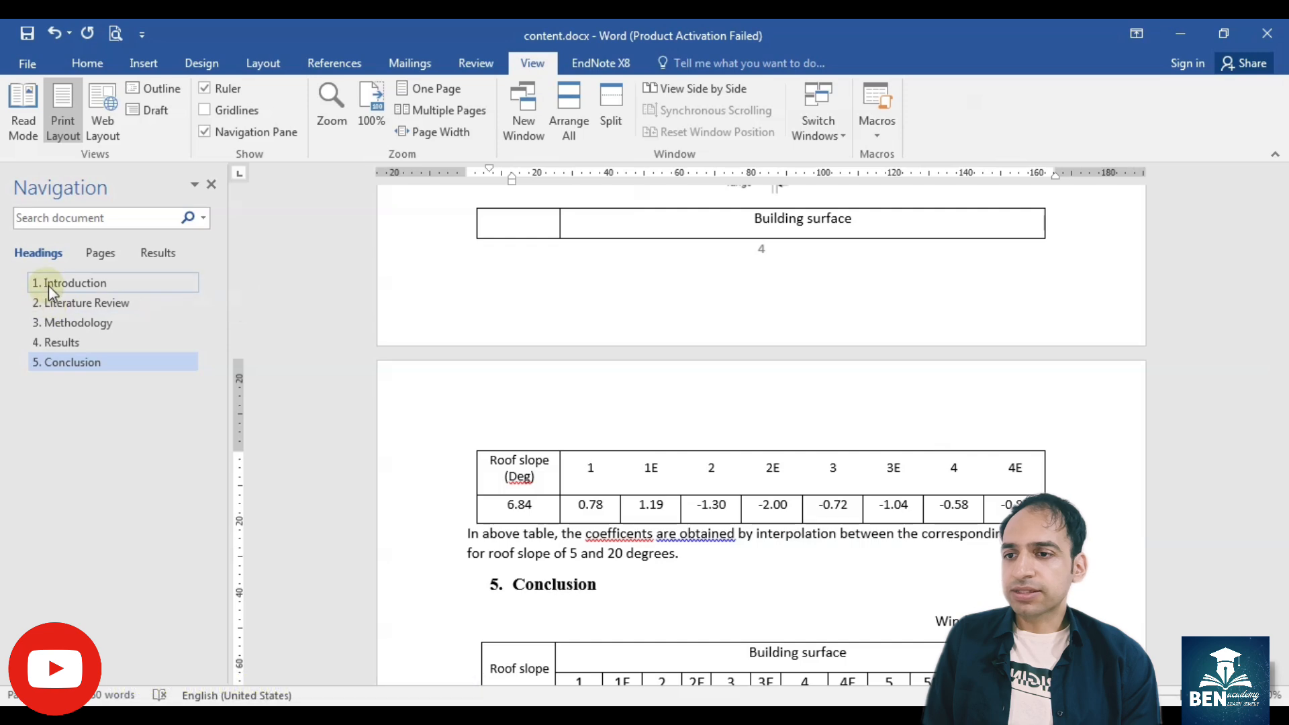
pyautogui.click(67, 284)
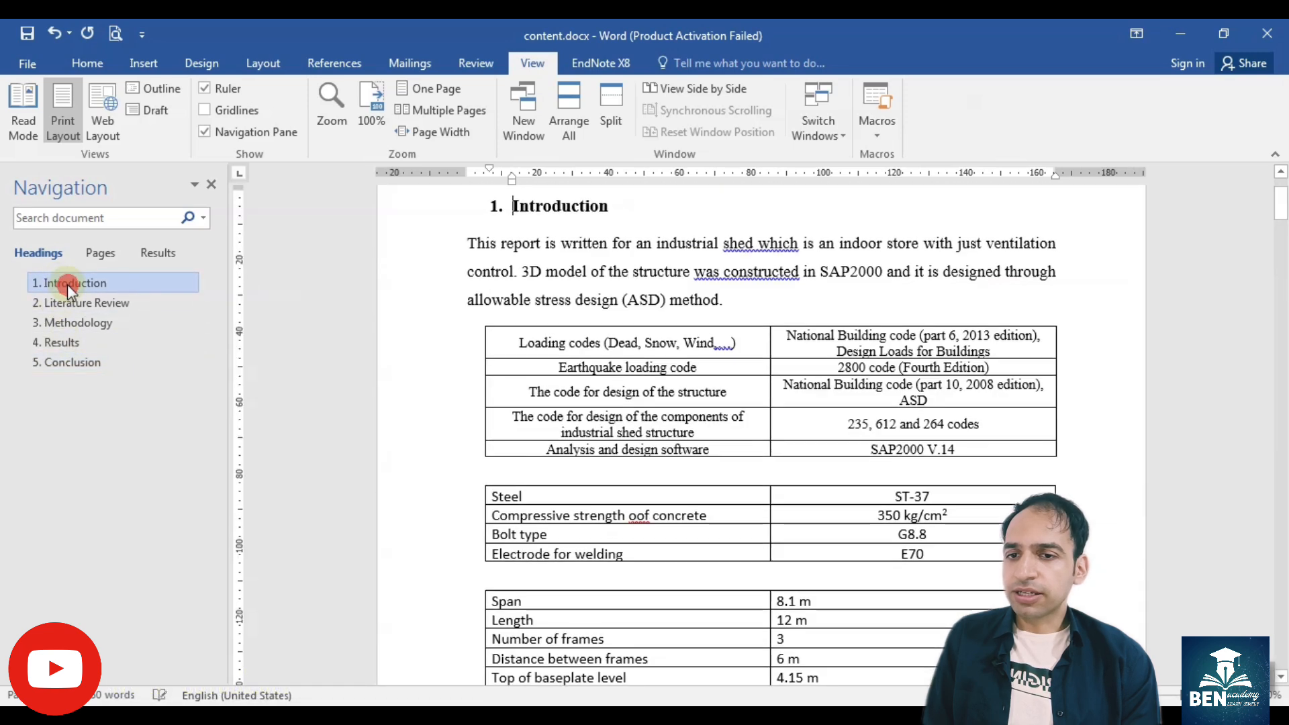
pyautogui.click(73, 304)
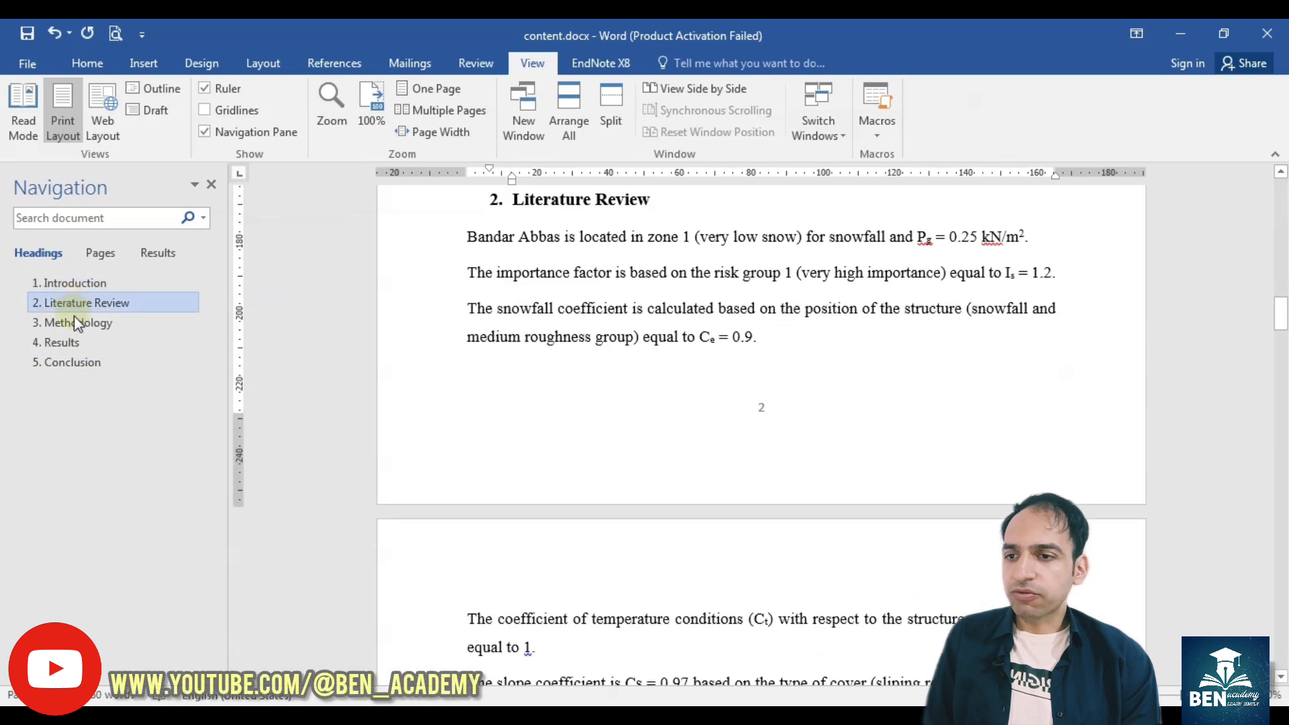
pyautogui.click(74, 323)
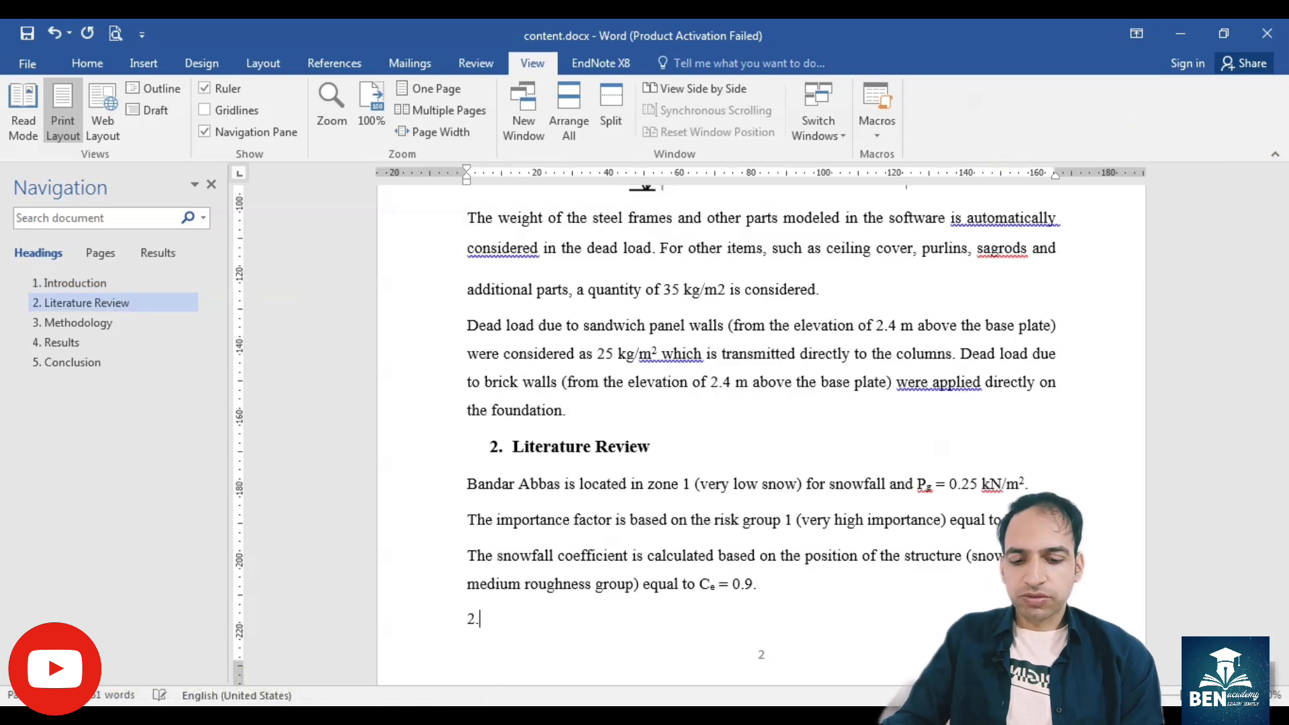
# Add a "First Part" subheading after the snowfall coefficient paragraph in Literature Review, styled as Heading 2 and numbered 2.1.
pyautogui.write('. First Part')
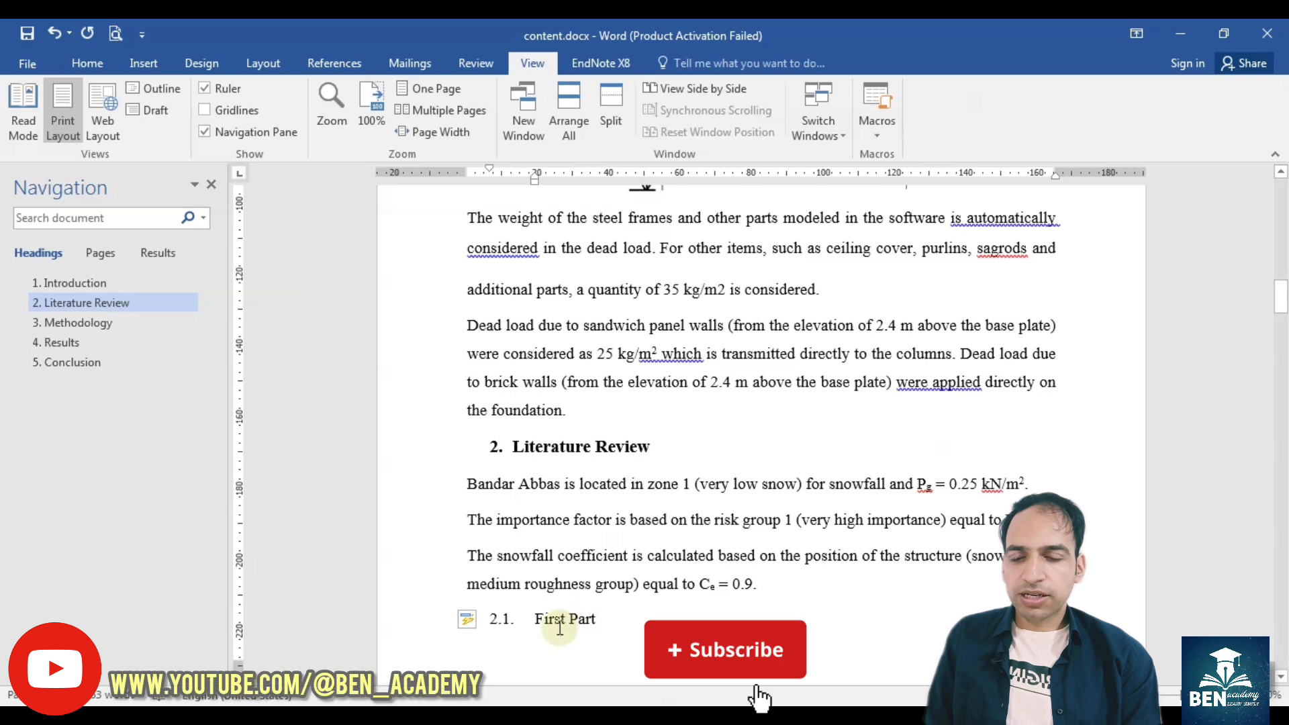
pyautogui.click(87, 63)
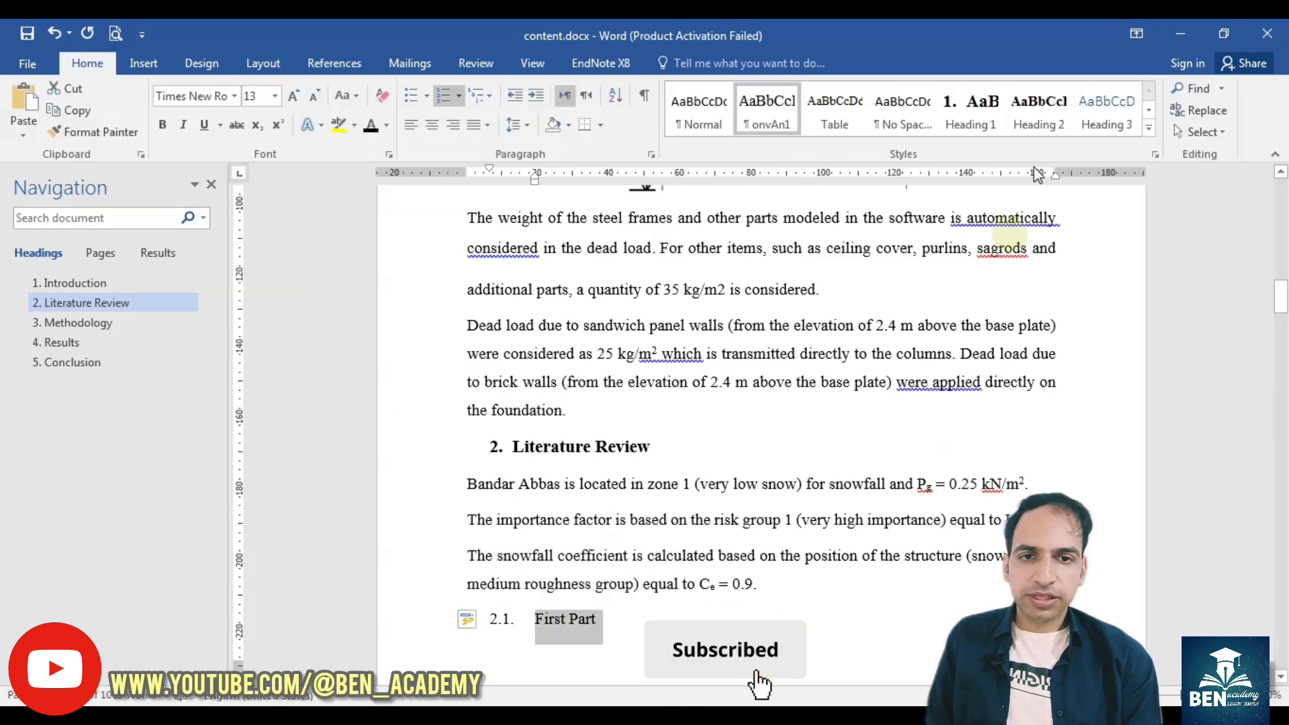
pyautogui.click(1039, 106)
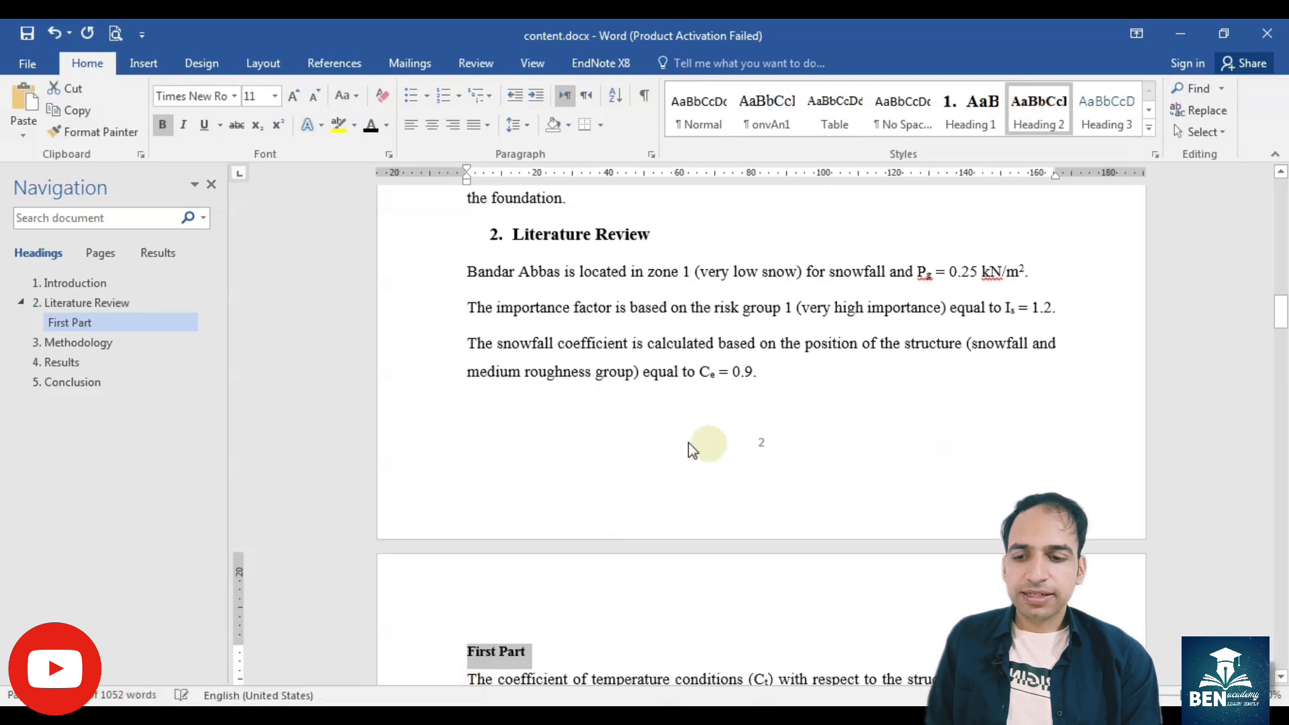
pyautogui.click(469, 652)
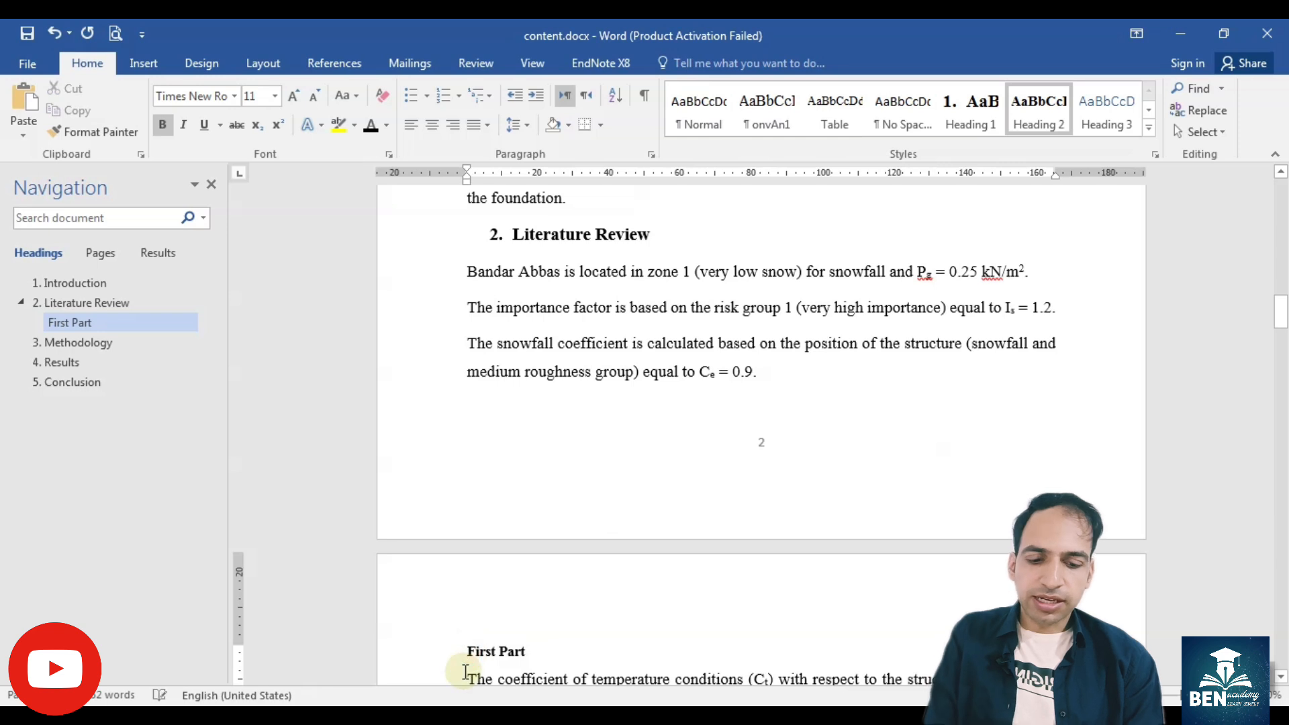
pyautogui.write('2.1.')
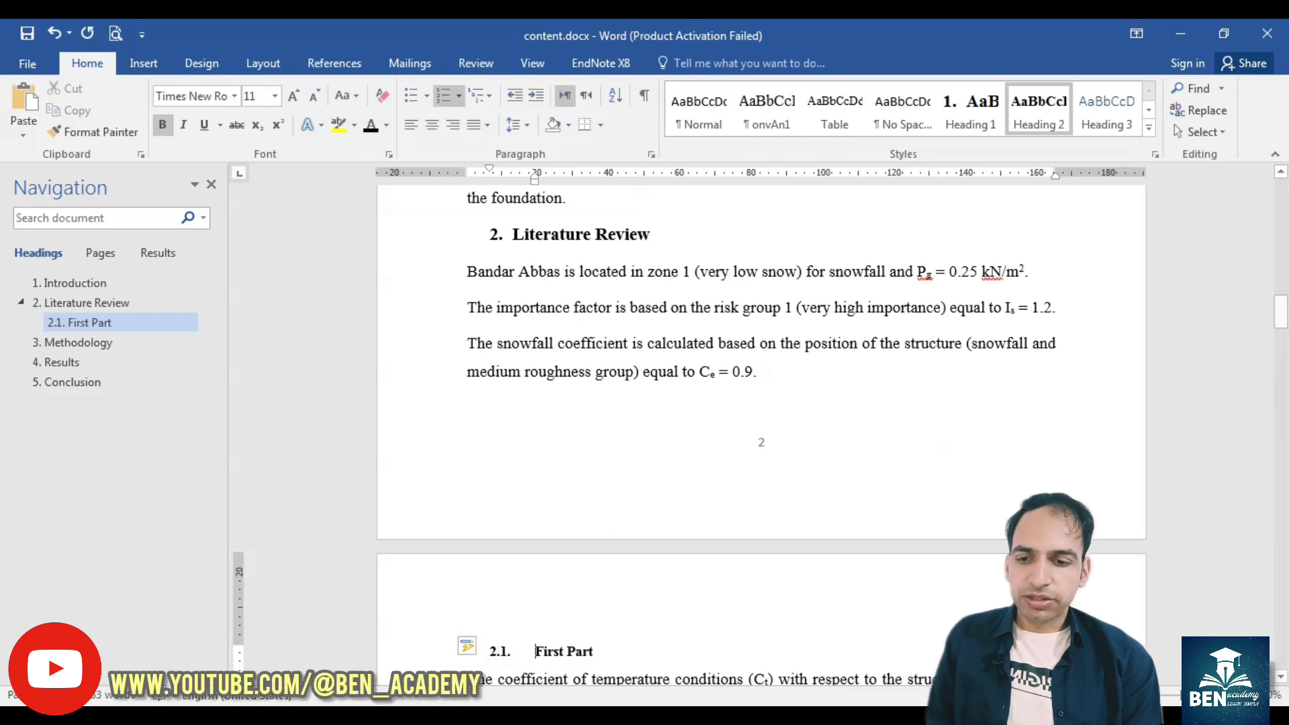
# Set the 2.1 First Part subheading to 14 pt and update the Heading 2 style to match it.
pyautogui.hotkey('shift', 'End')
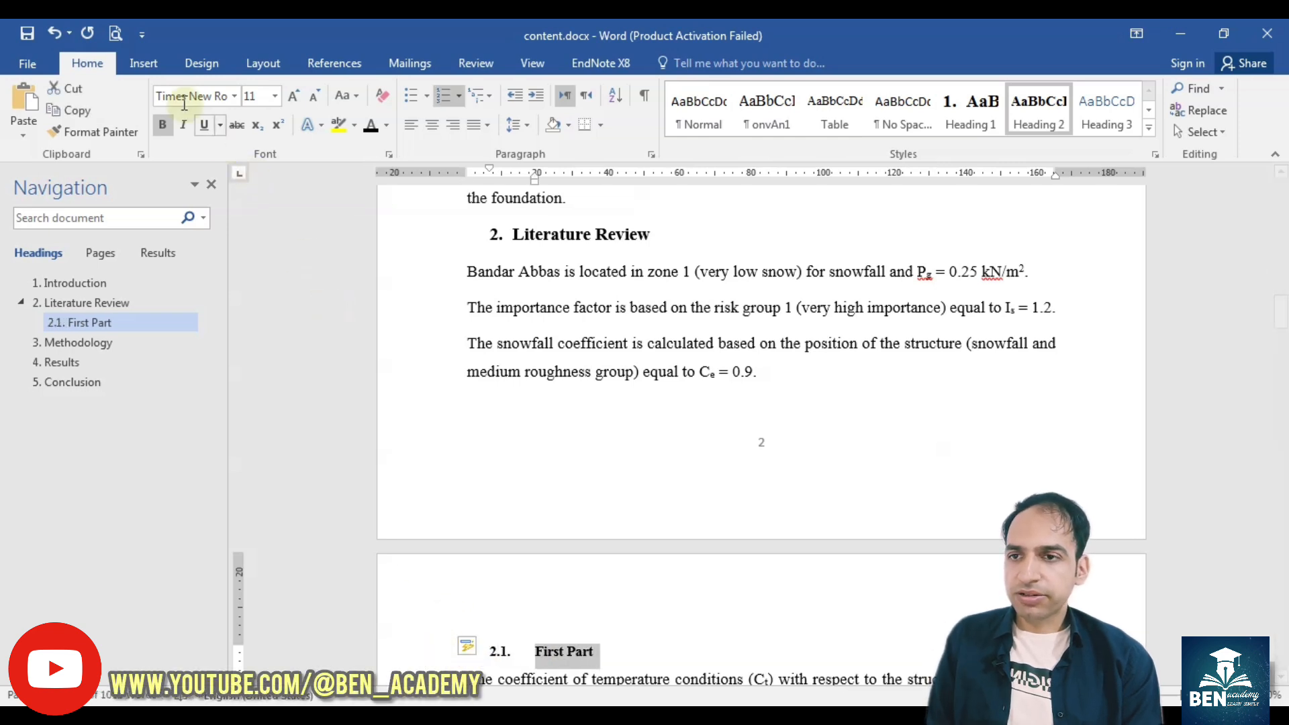
pyautogui.click(293, 95)
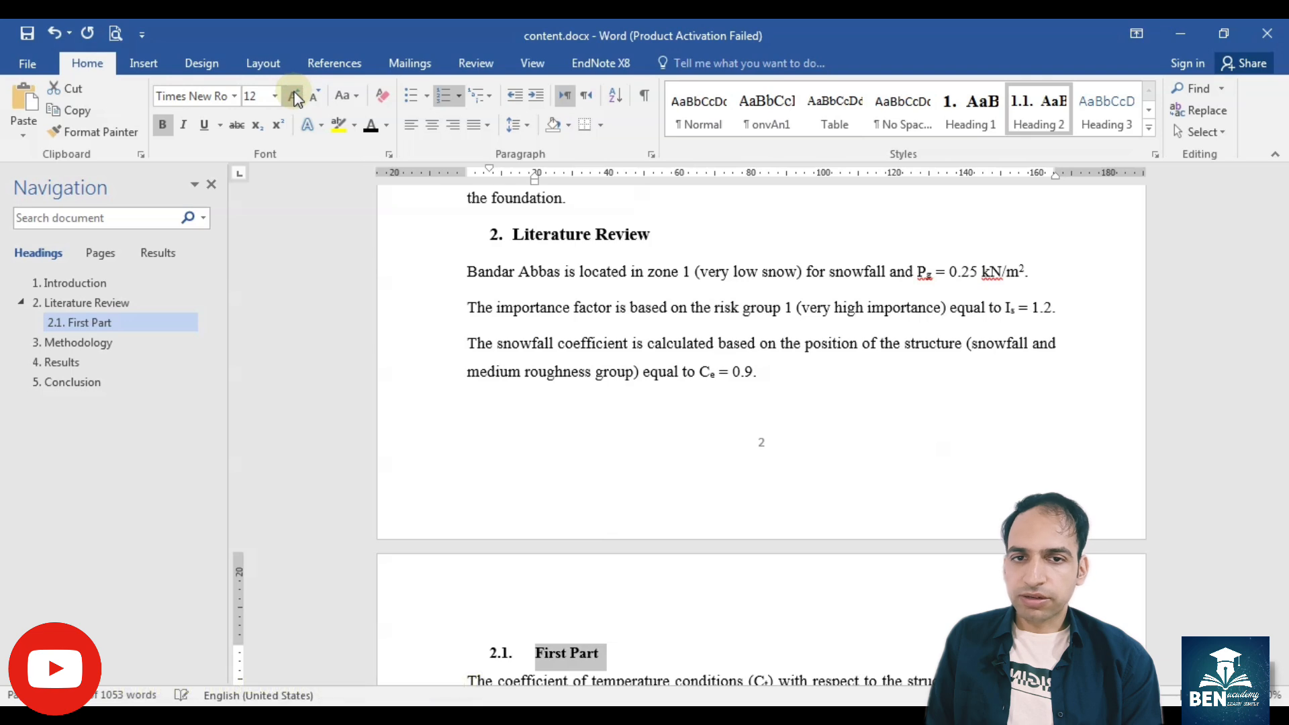
pyautogui.click(294, 96)
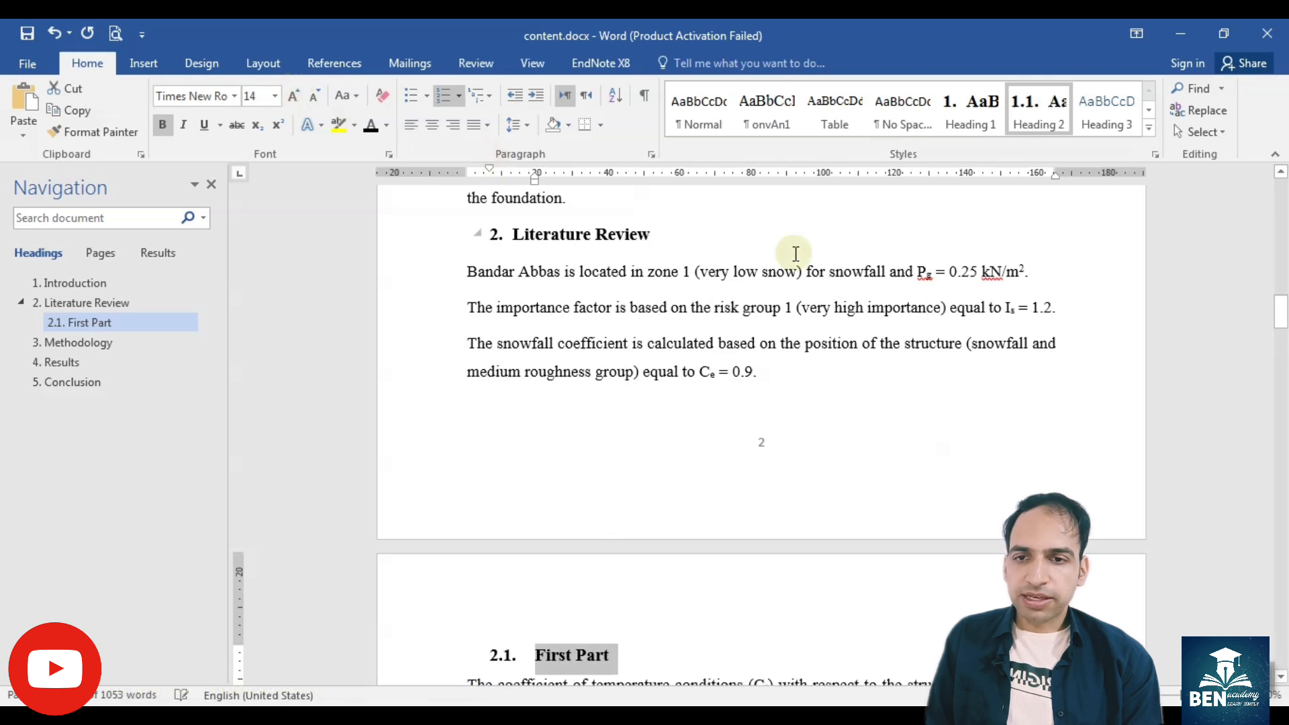
pyautogui.rightClick(1050, 121)
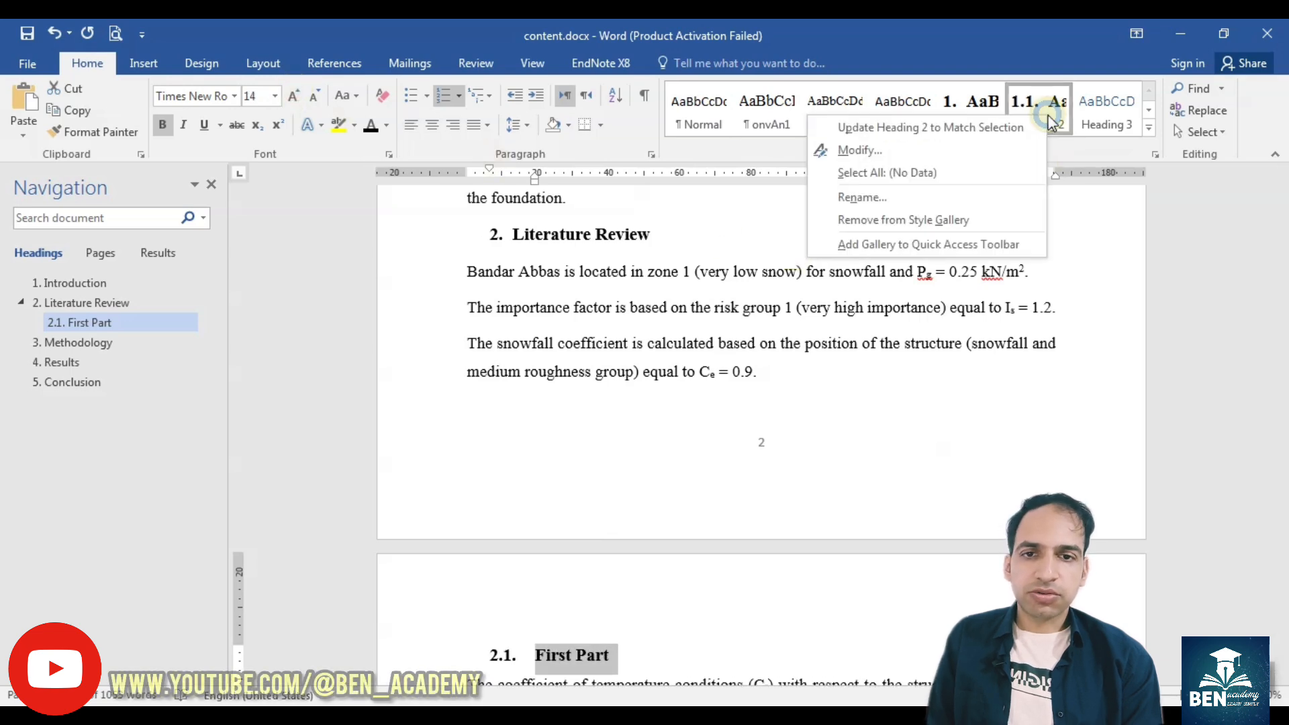
pyautogui.click(1014, 123)
# Add a "First Part" line after the first paragraph of Methodology and apply the numbered Heading 2 style.
pyautogui.scroll(-6, 881, 611)
pyautogui.click(881, 611)
pyautogui.press('Return')
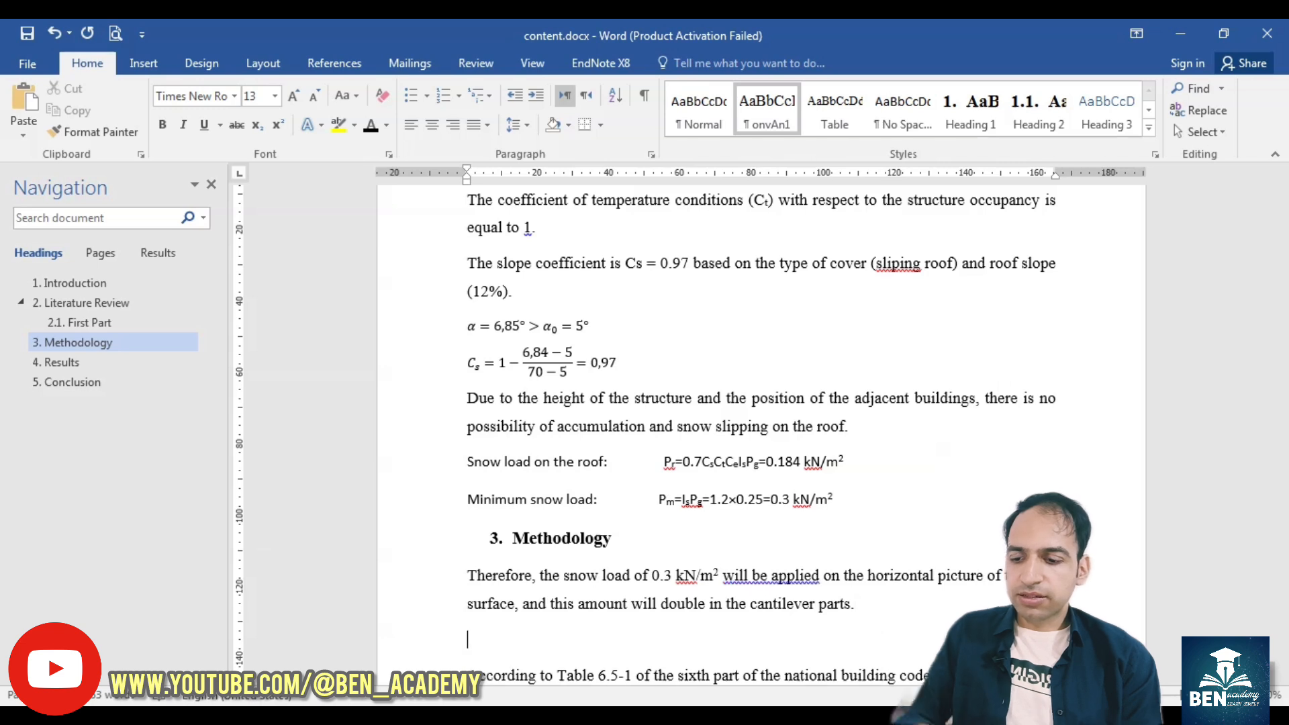
pyautogui.write('First')
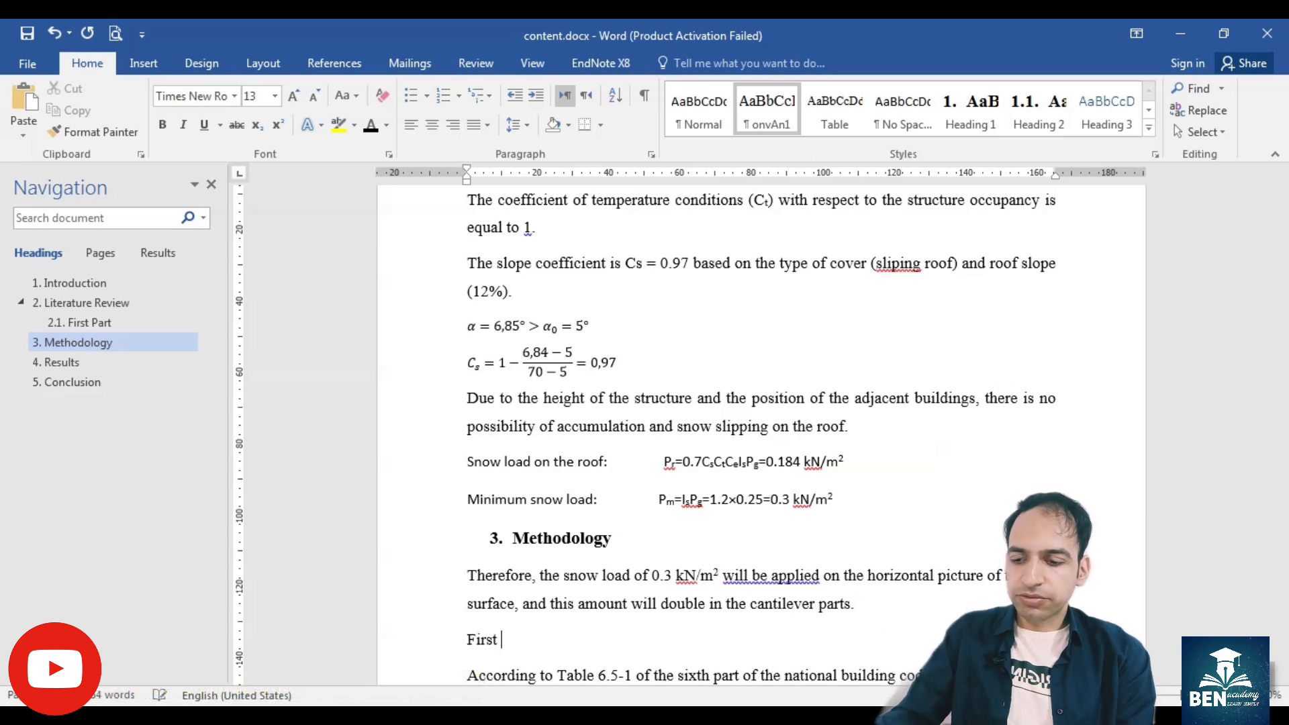
pyautogui.write(' Part')
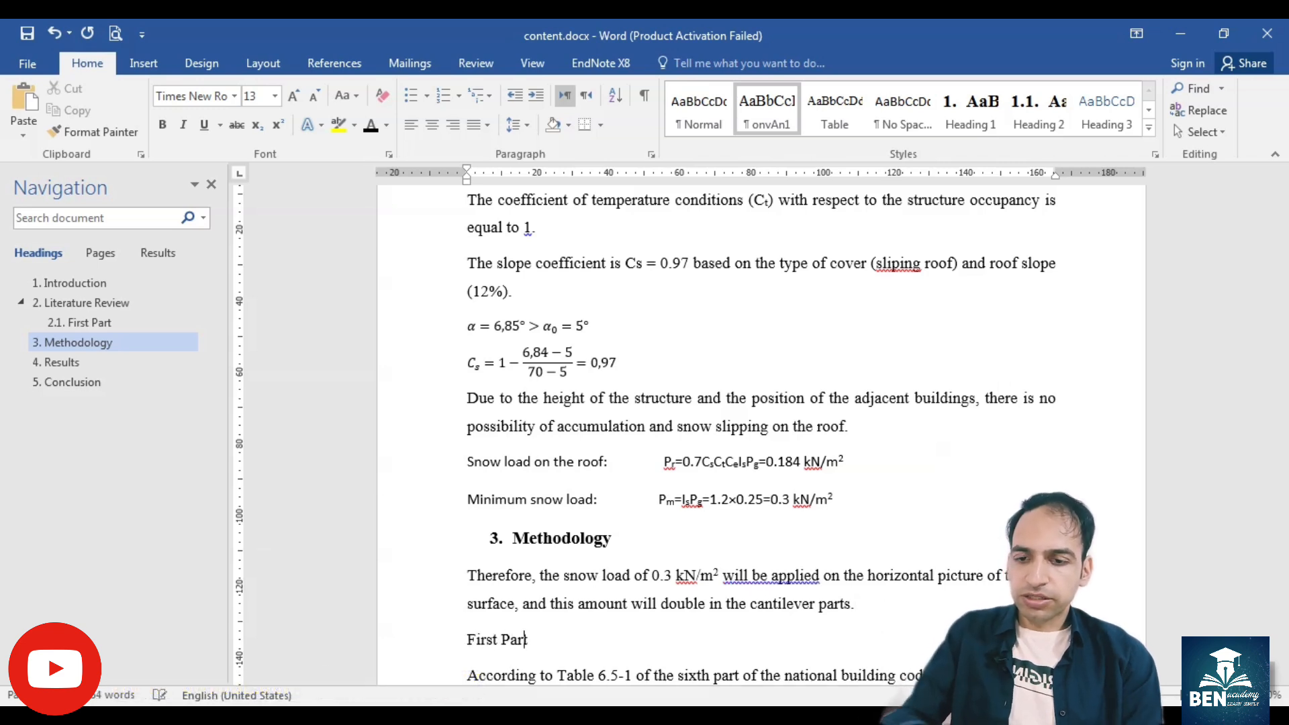
pyautogui.click(1040, 108)
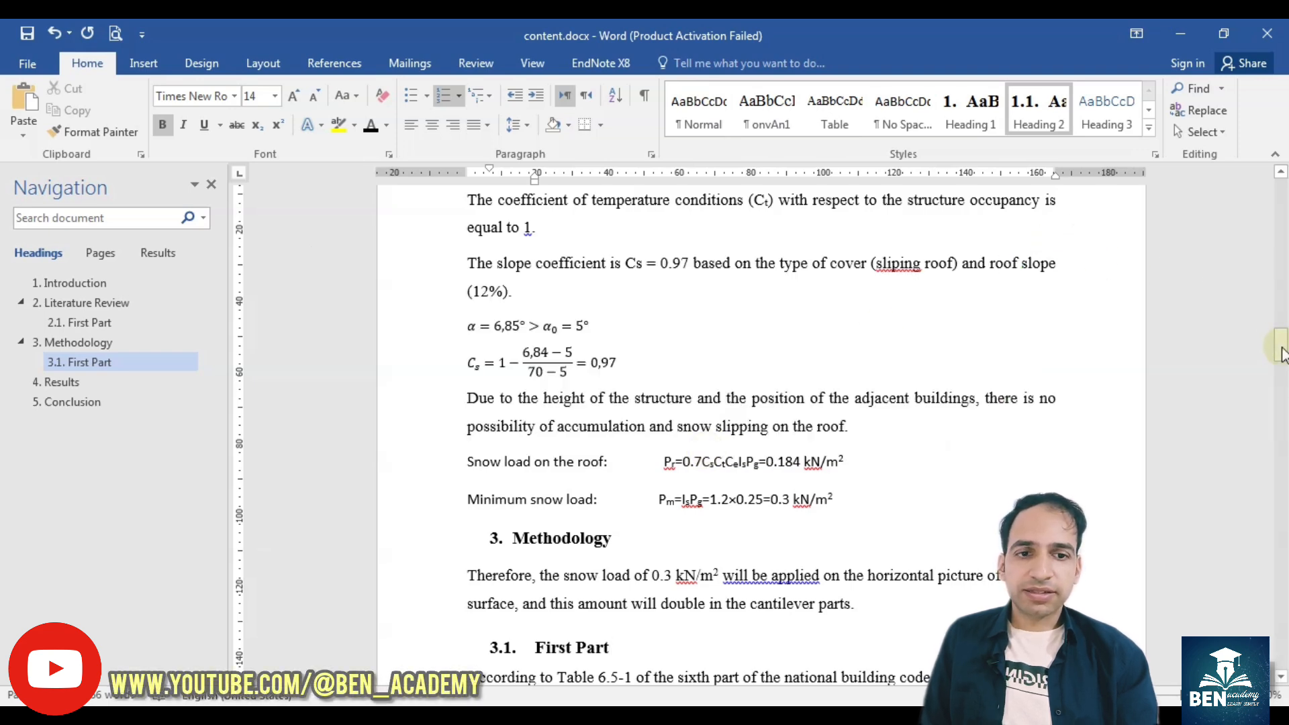
# Insert an Automatic Table 1 table of contents on the blank first page of the document.
pyautogui.moveTo(1282, 350); pyautogui.dragTo(1278, 187)
pyautogui.click(523, 253)
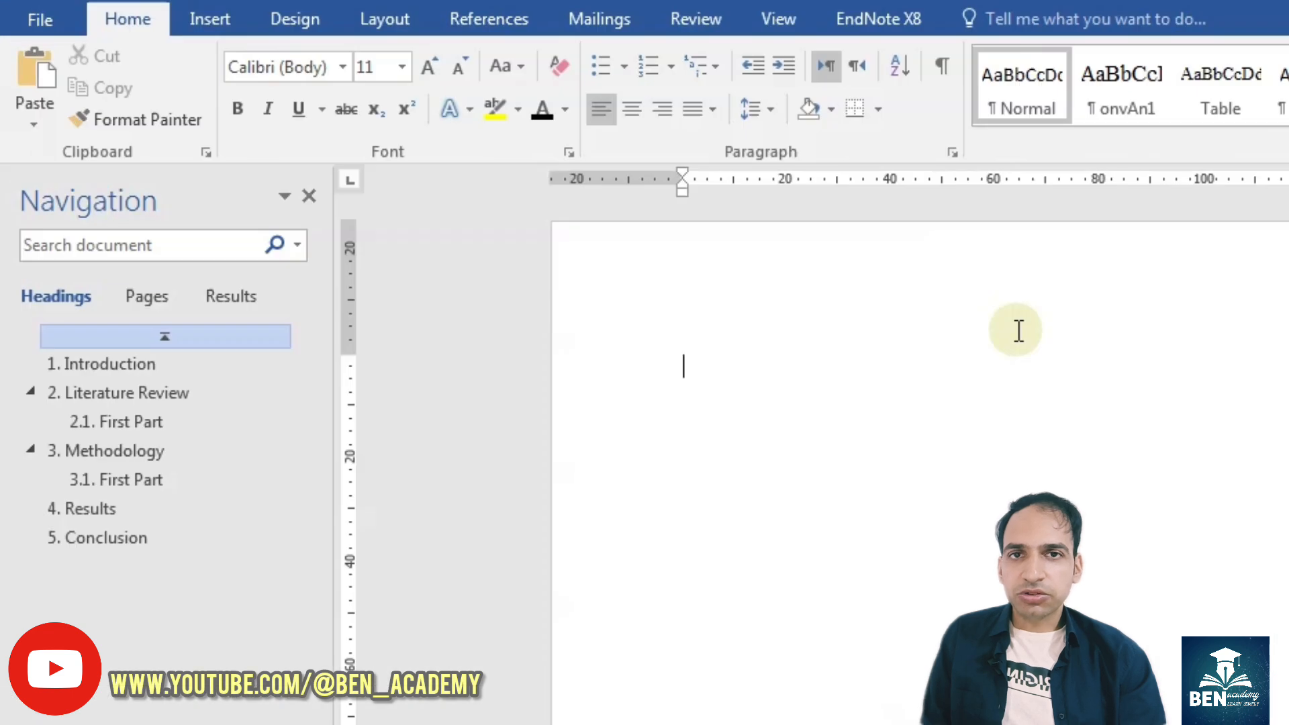
pyautogui.click(491, 18)
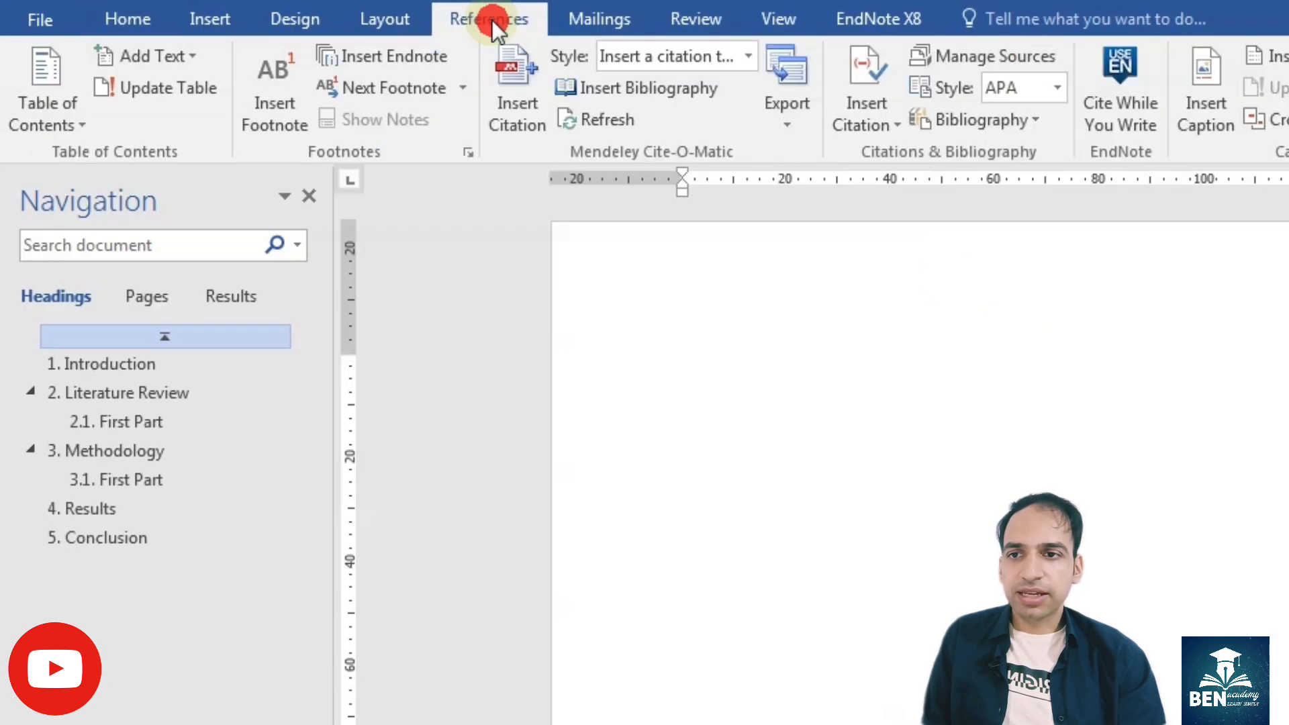
pyautogui.click(72, 130)
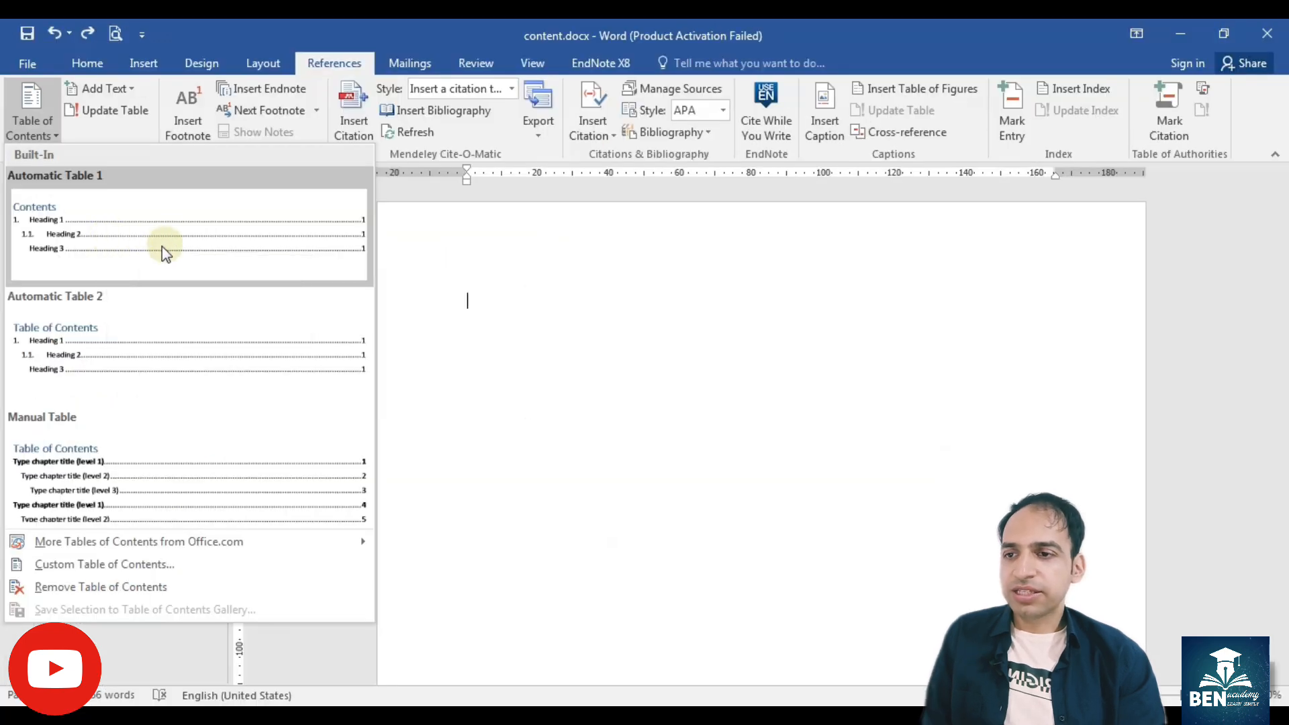
pyautogui.click(163, 250)
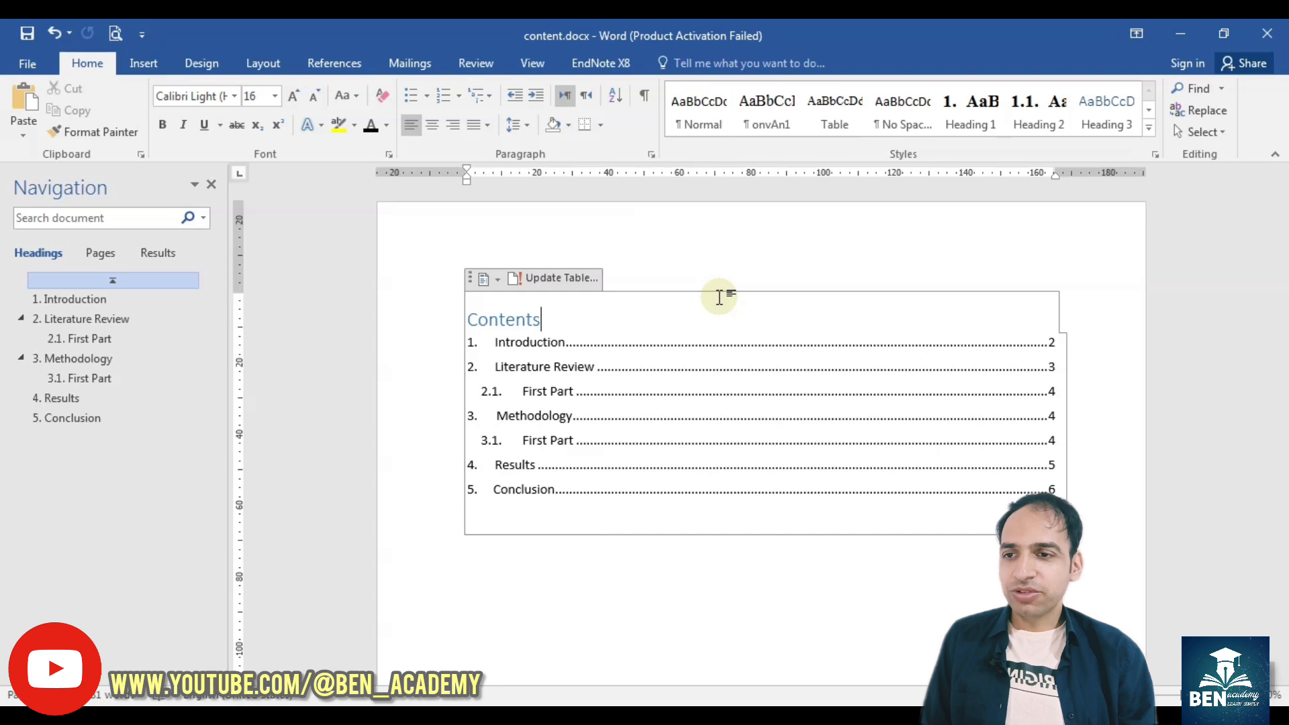
# Replace the table of contents with a custom one that shows only 1 heading level.
pyautogui.click(335, 60)
pyautogui.click(42, 137)
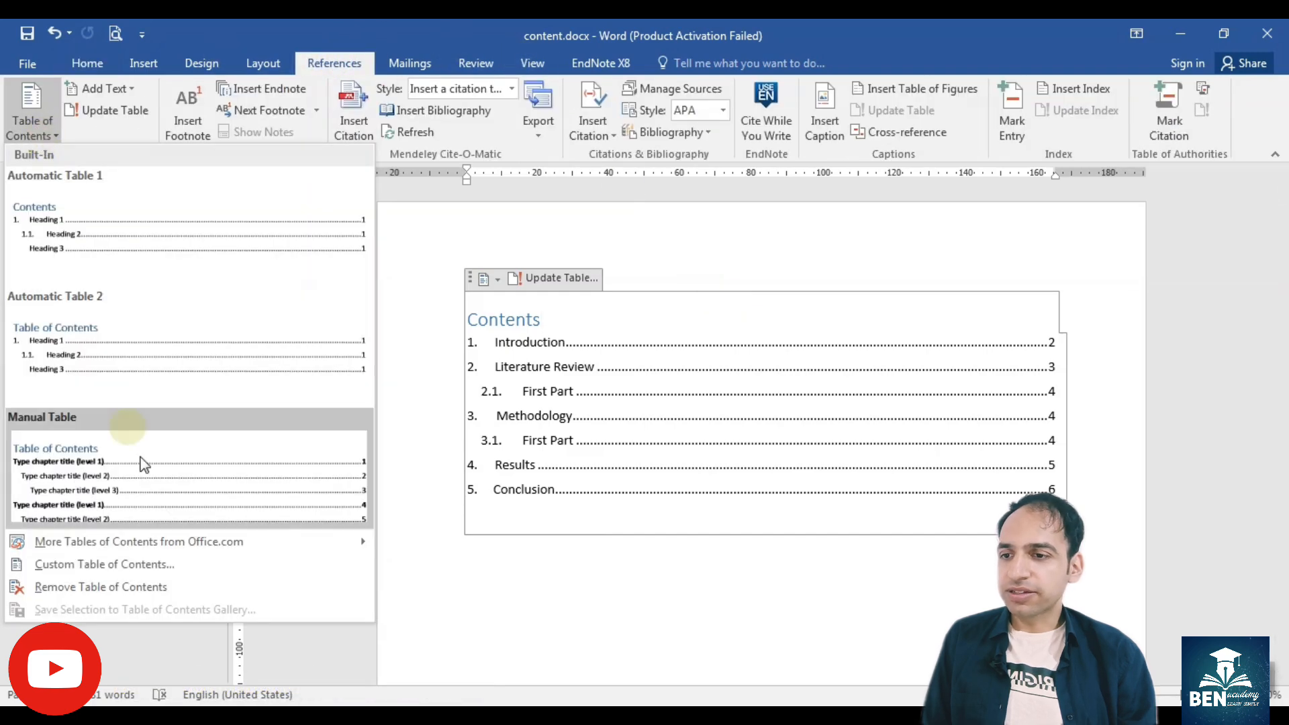
pyautogui.click(79, 563)
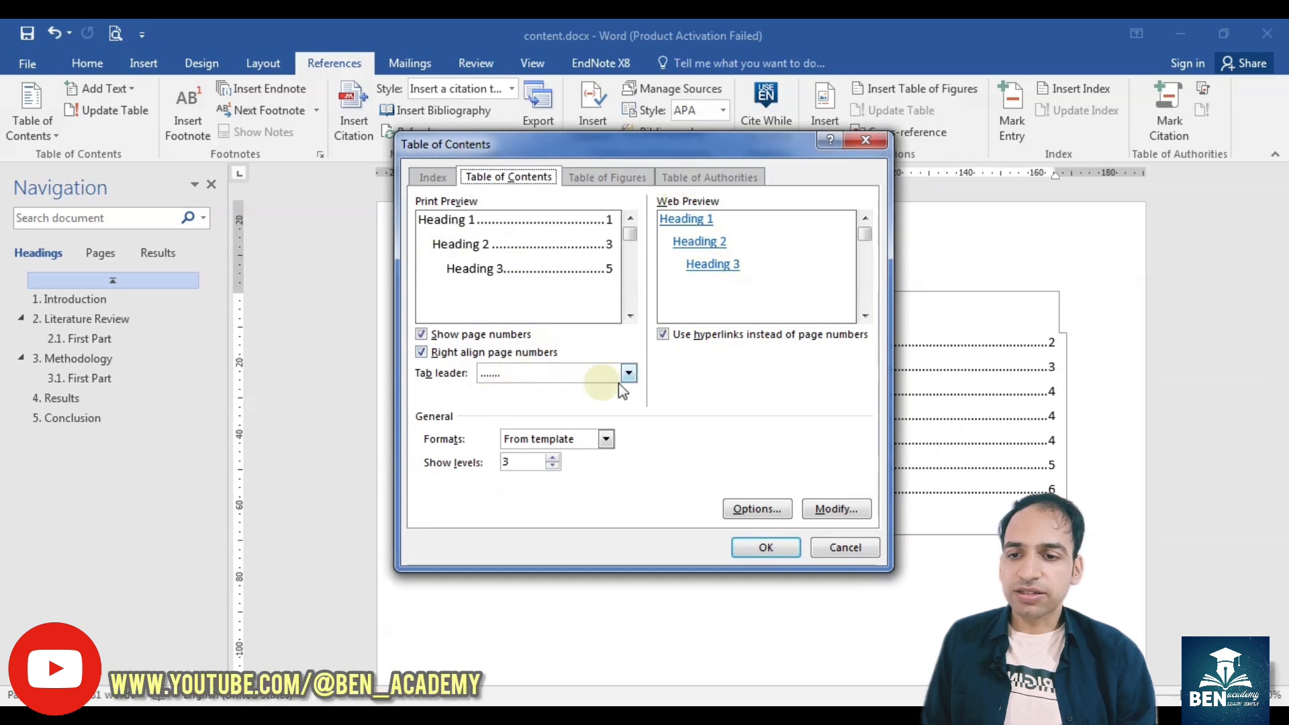
pyautogui.click(517, 466)
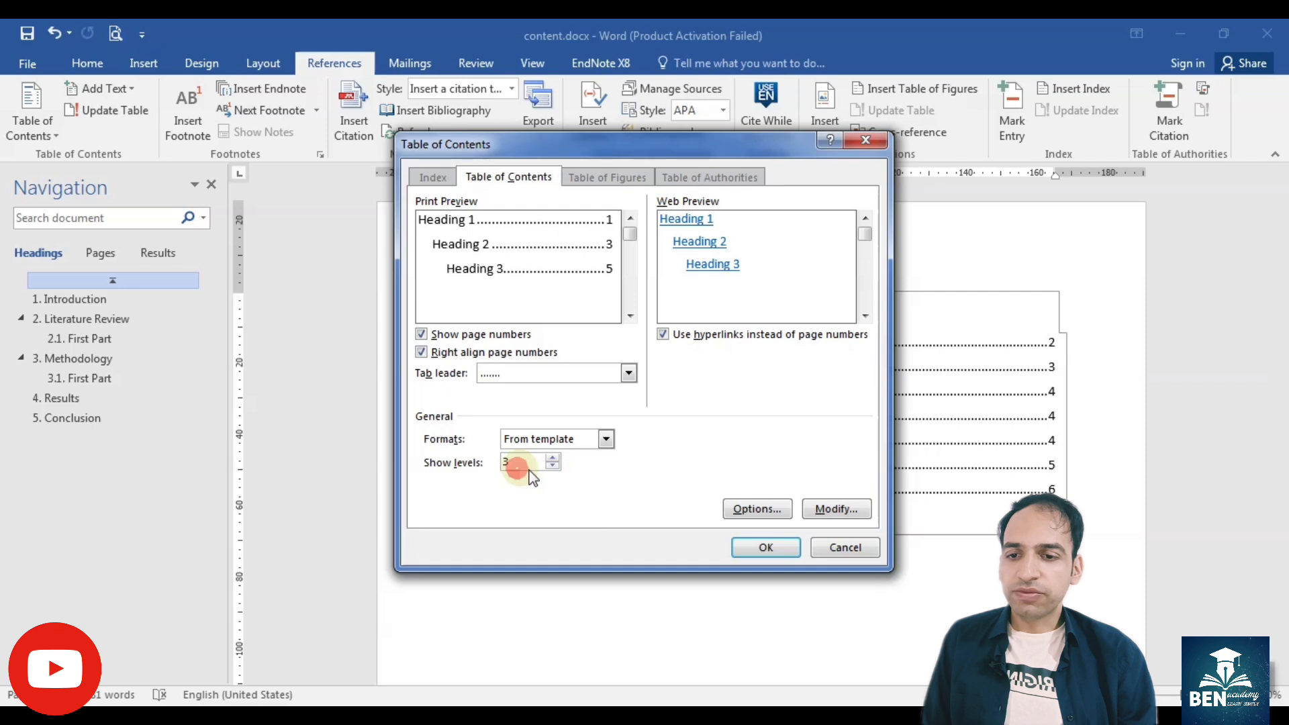
pyautogui.click(553, 467)
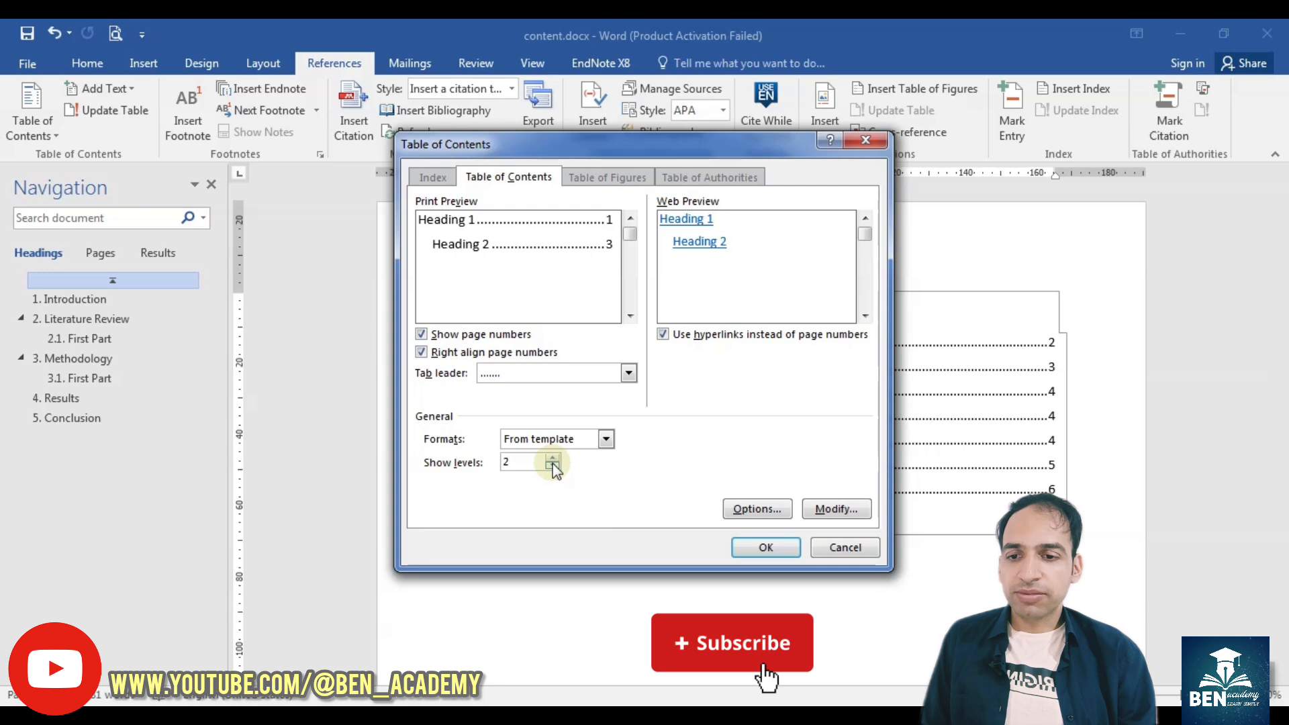
pyautogui.click(552, 467)
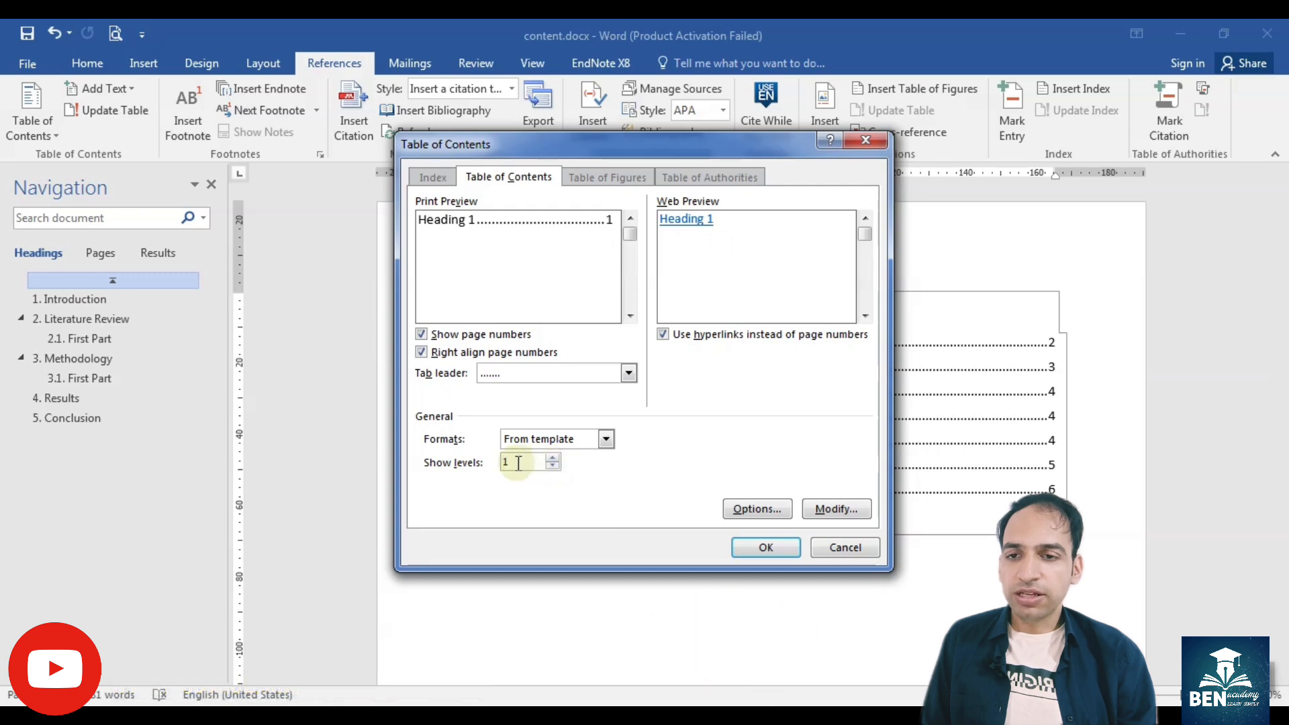
pyautogui.click(751, 549)
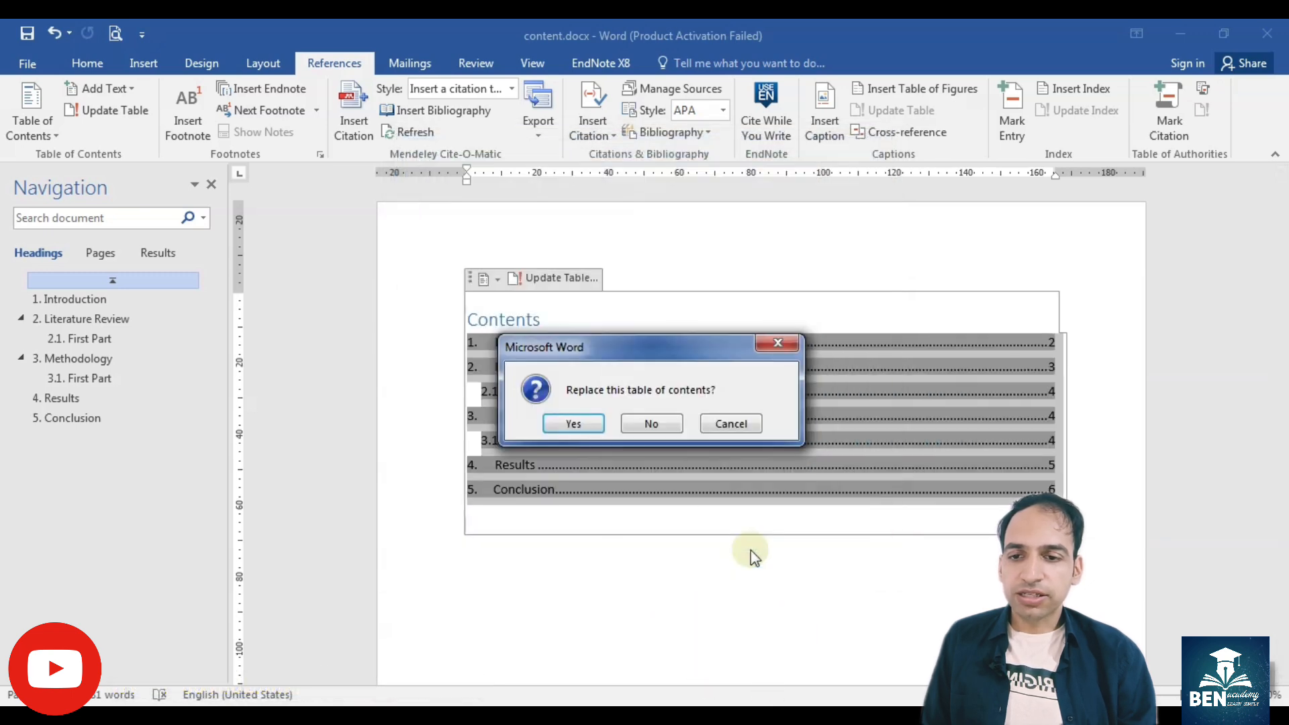
pyautogui.click(578, 424)
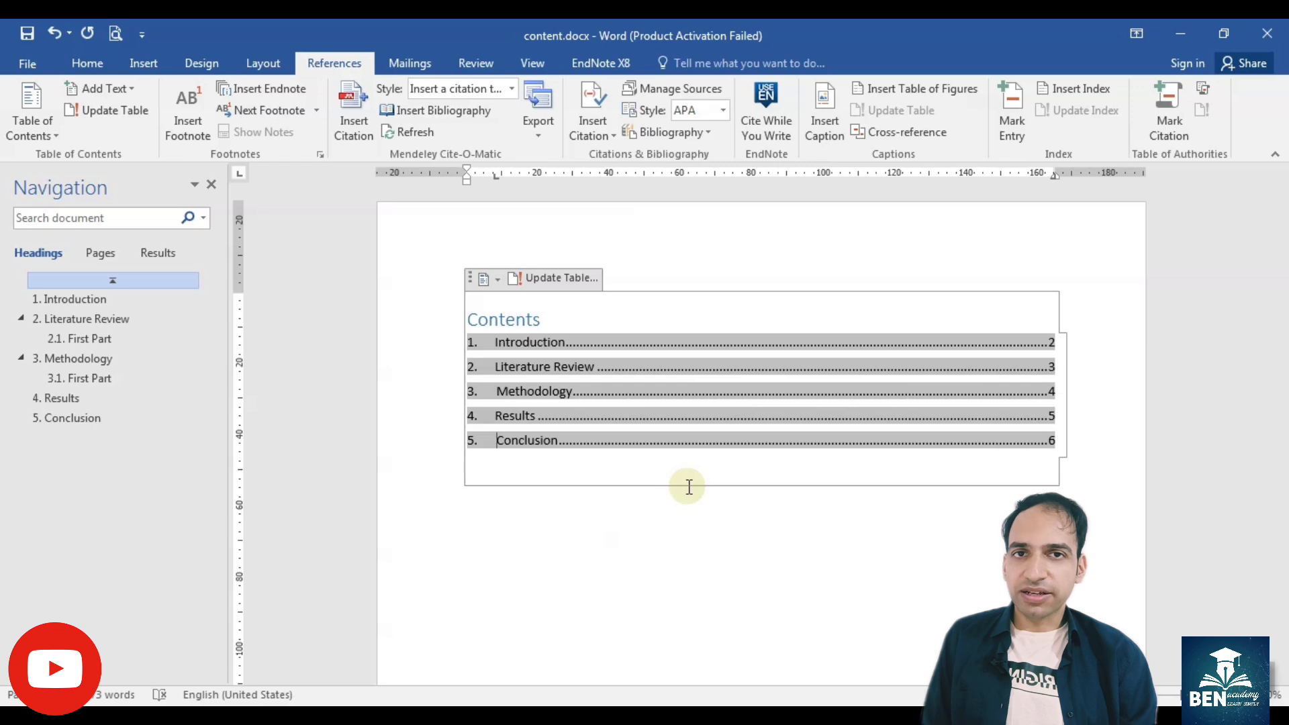
# Undo the single-level replacement and apply Automatic Table 1 to the table of contents again.
pyautogui.hotkey('ctrl', 'z')
pyautogui.click(36, 139)
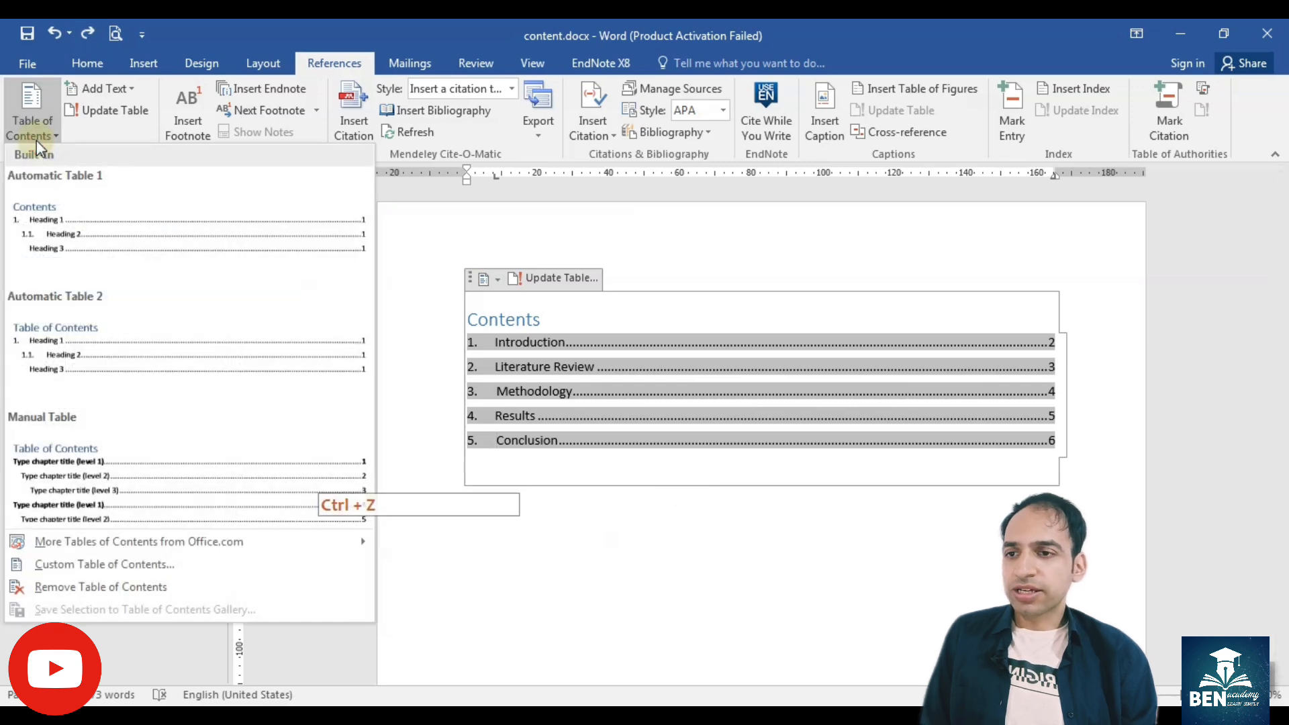
pyautogui.click(103, 215)
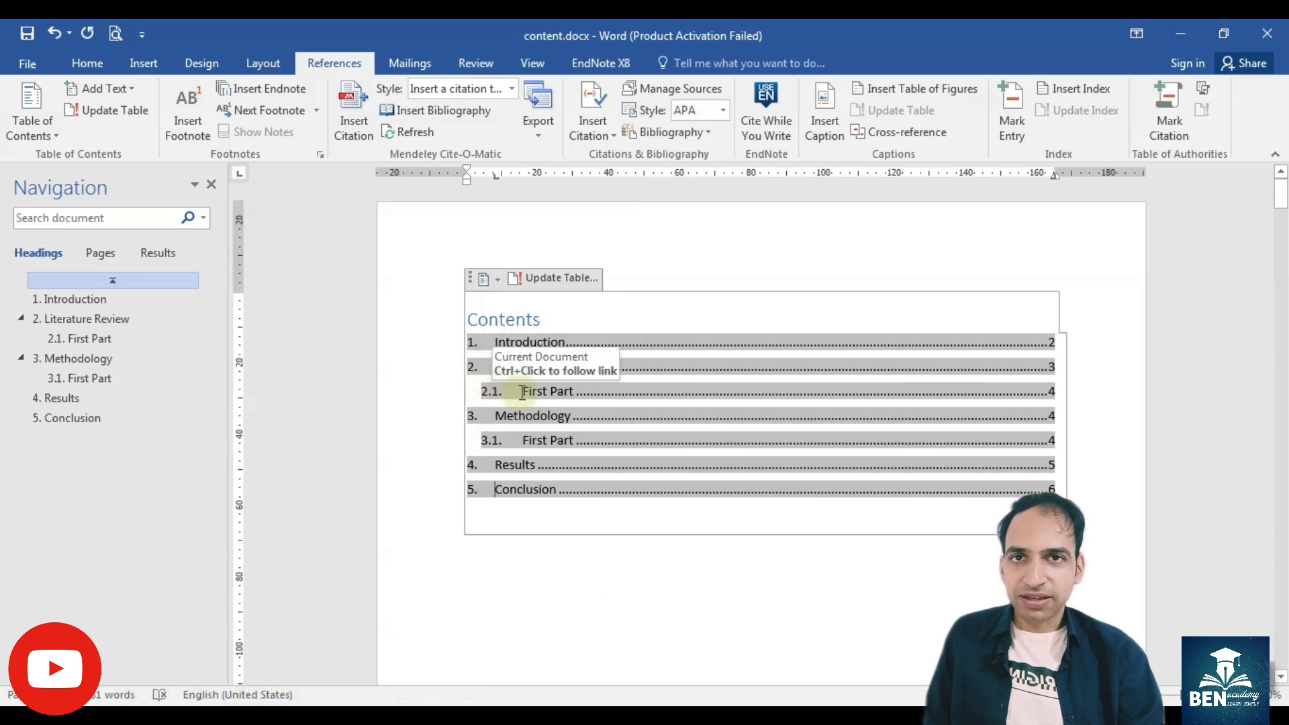
pyautogui.click(648, 572)
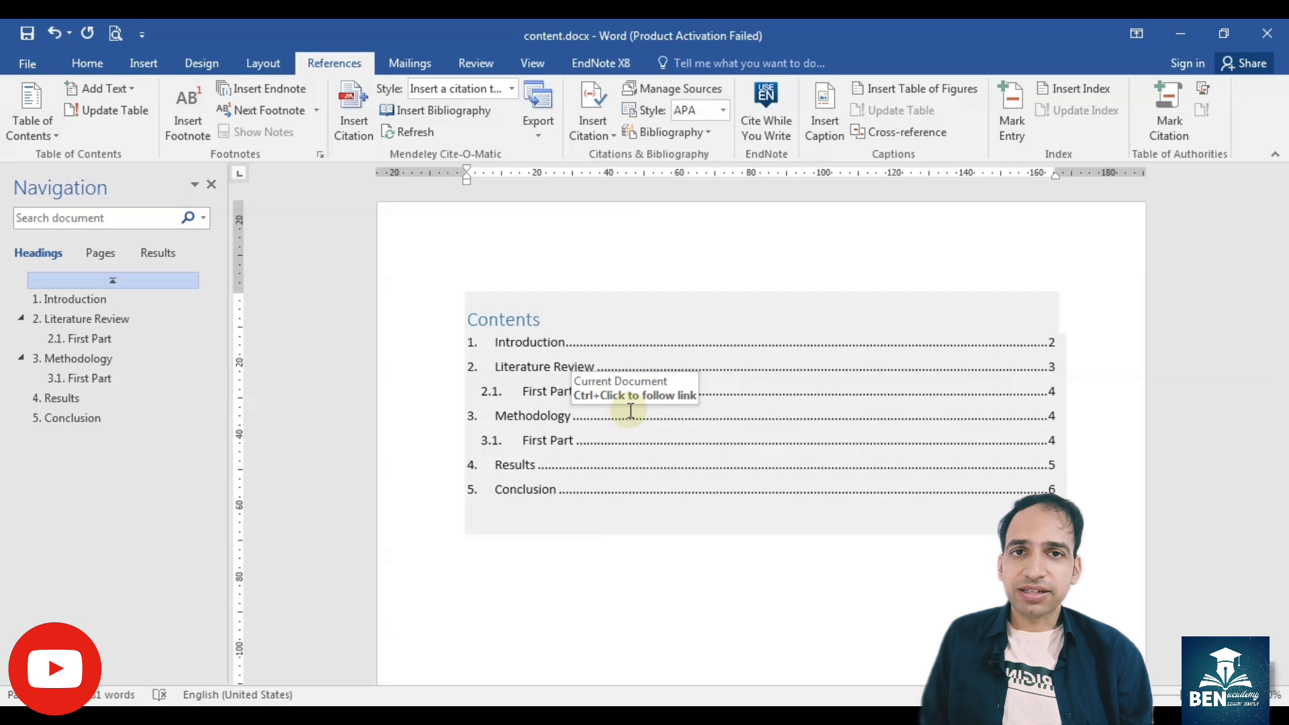
# Update the table of contents using the option that refreshes the entire table.
pyautogui.click(574, 441)
pyautogui.click(554, 277)
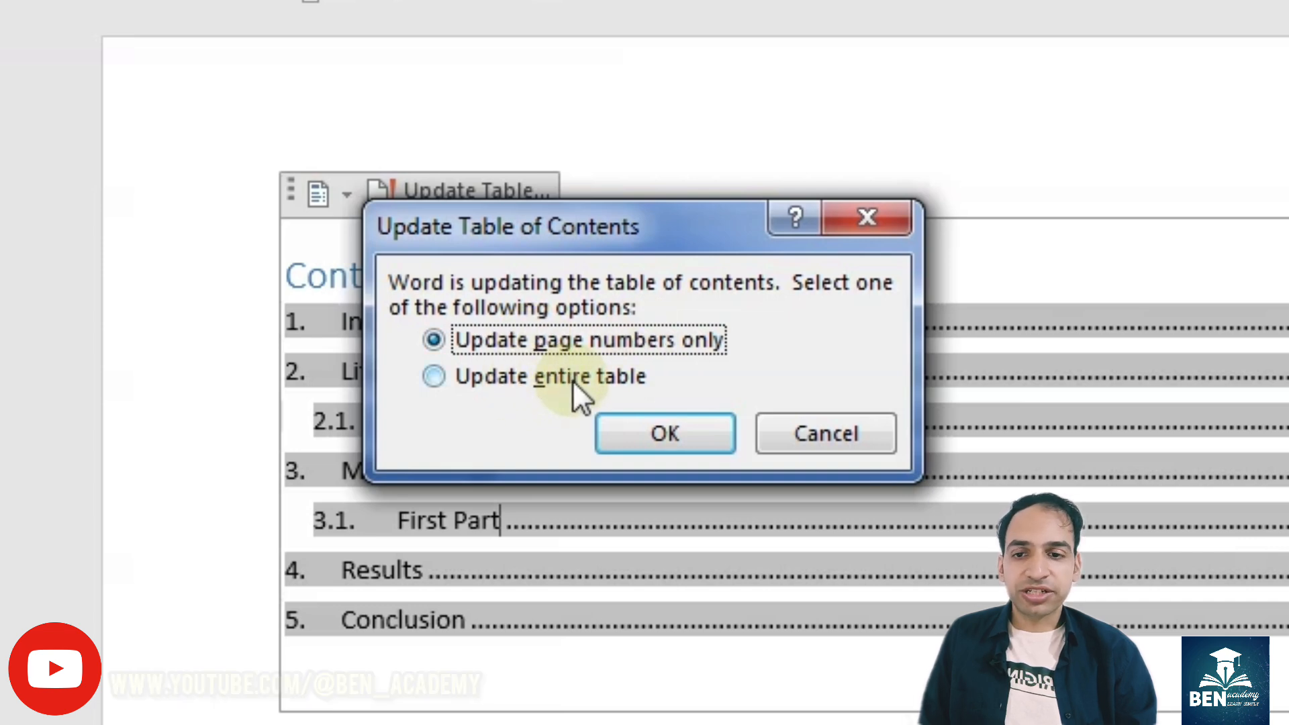
pyautogui.click(514, 337)
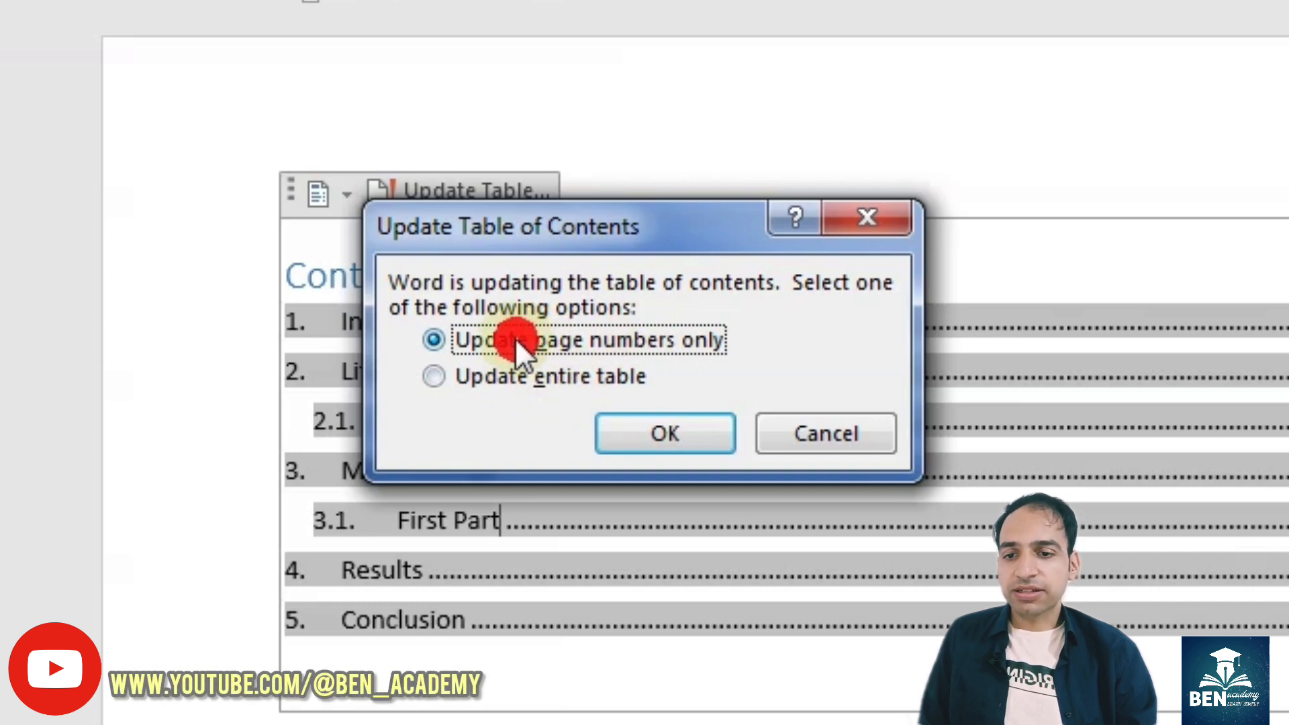
pyautogui.click(490, 370)
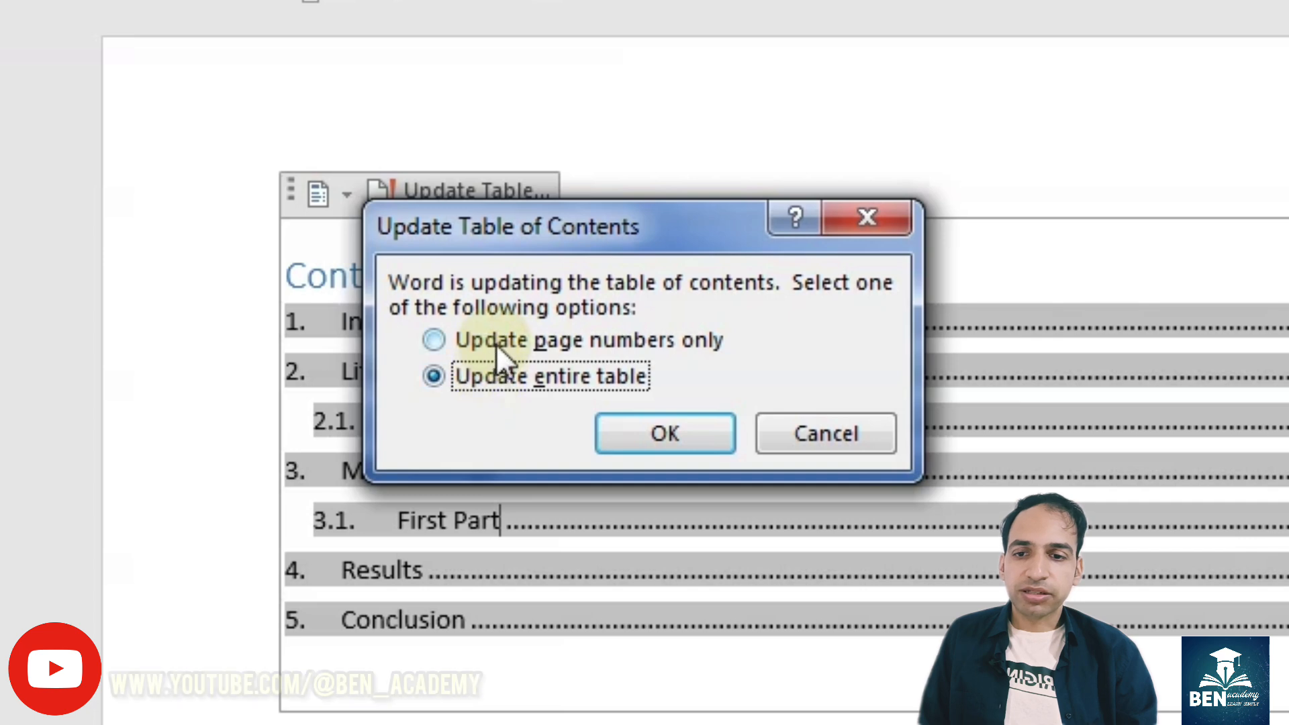
pyautogui.press('Return')
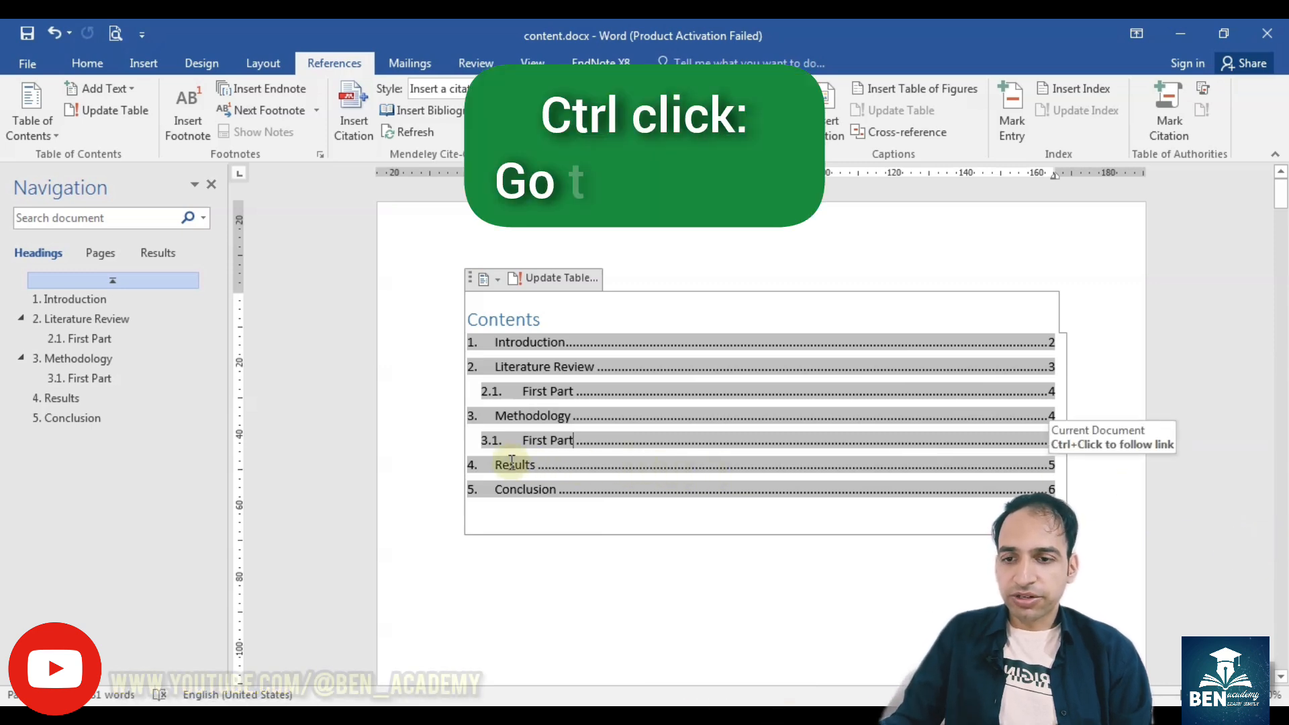
# Follow the Results link in the table of contents and add a numbered Heading 1 titled "Discussion" just above the wind coefficients line.
pyautogui.press('ctrl')
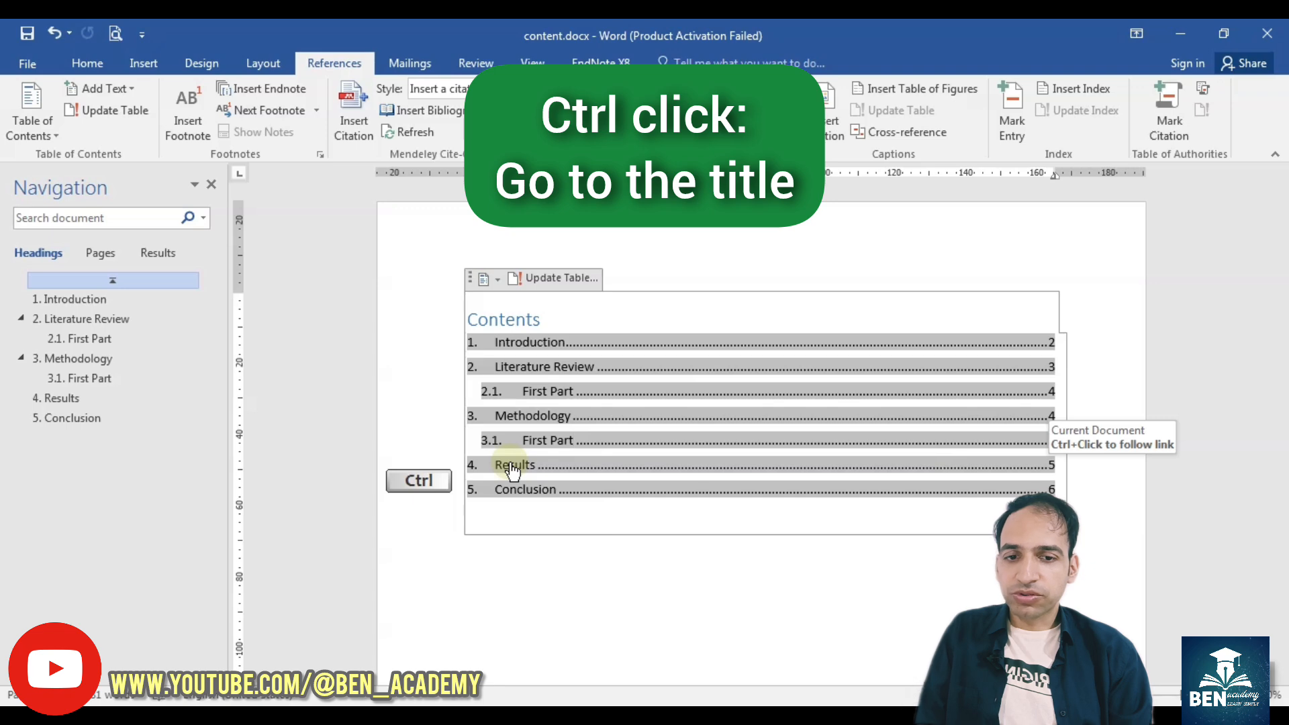
pyautogui.keyDown('ctrl'); pyautogui.click(512, 466); pyautogui.keyUp('ctrl')
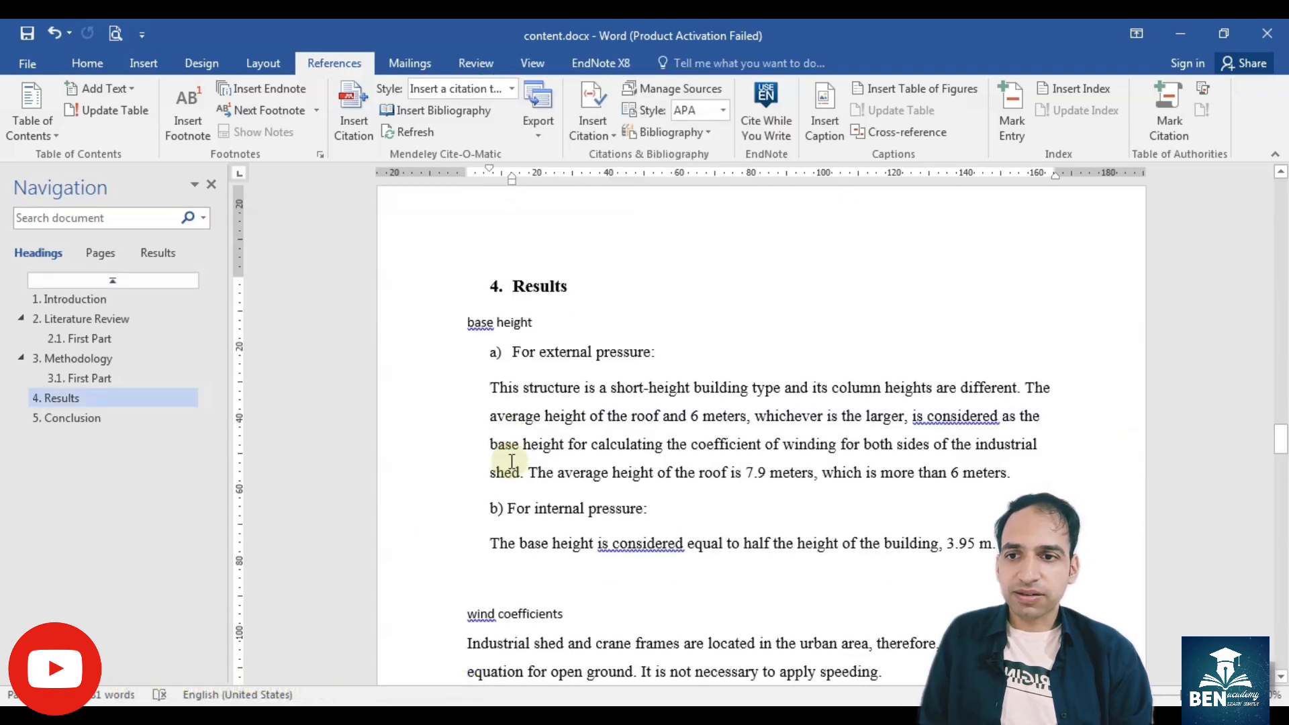
pyautogui.click(571, 586)
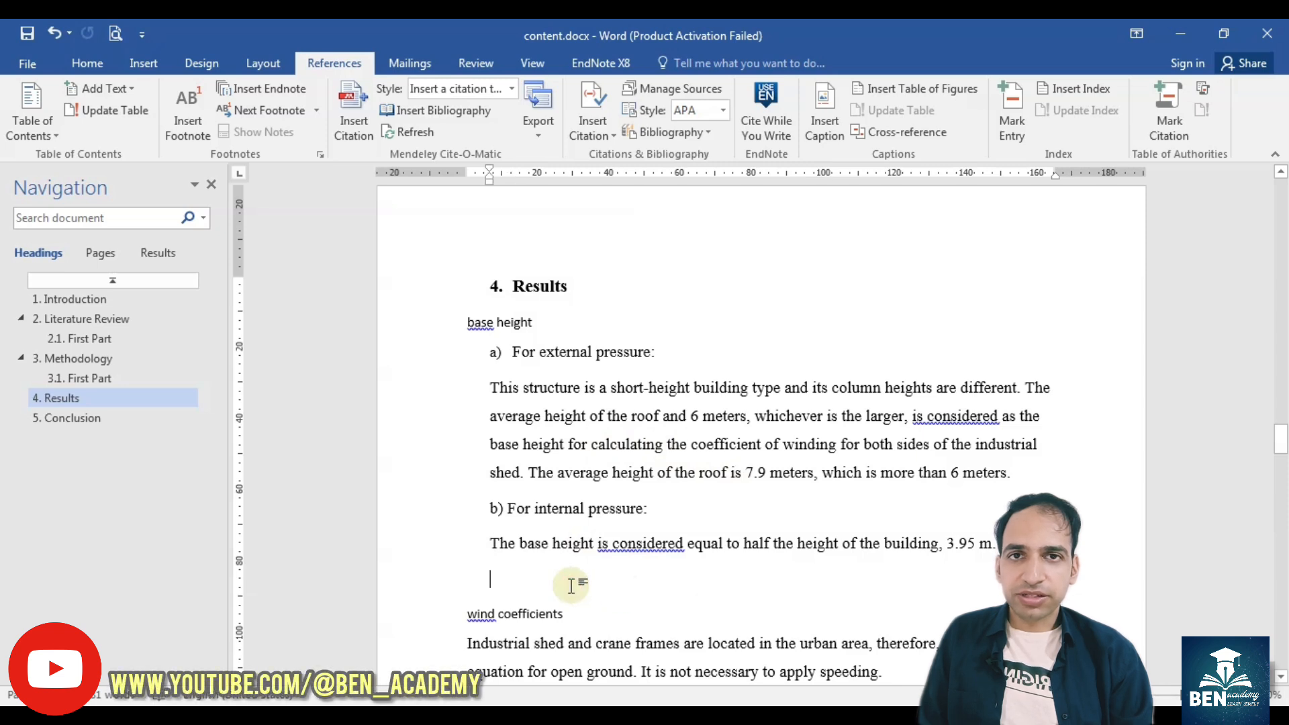
pyautogui.press('Return')
pyautogui.hotkey('ctrl', 'alt', '1')
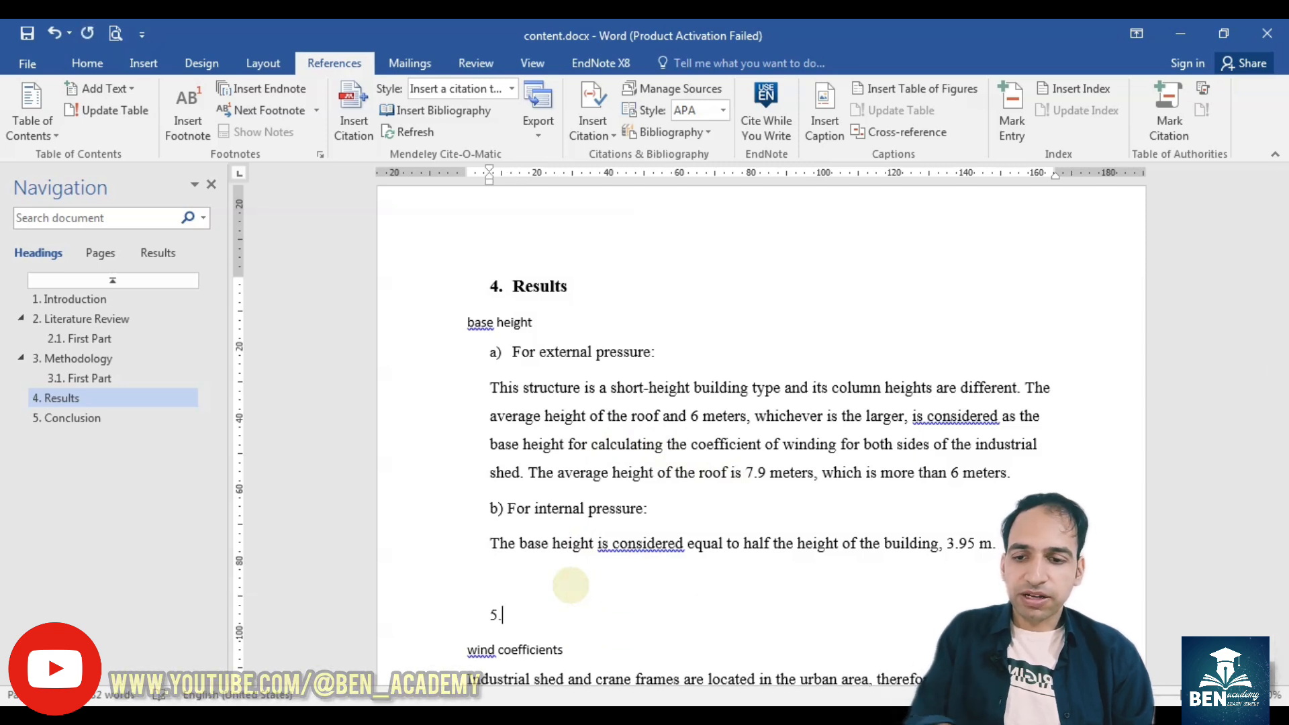
pyautogui.write('Disc')
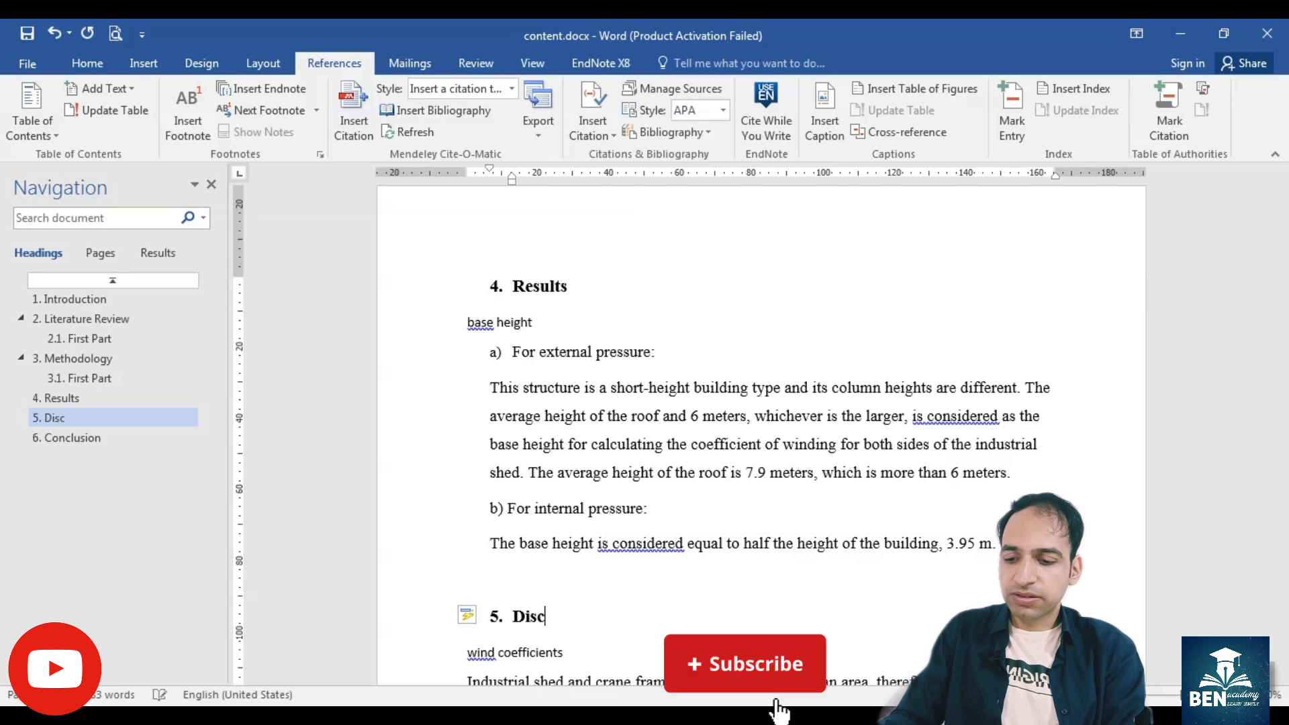
pyautogui.write('ussion')
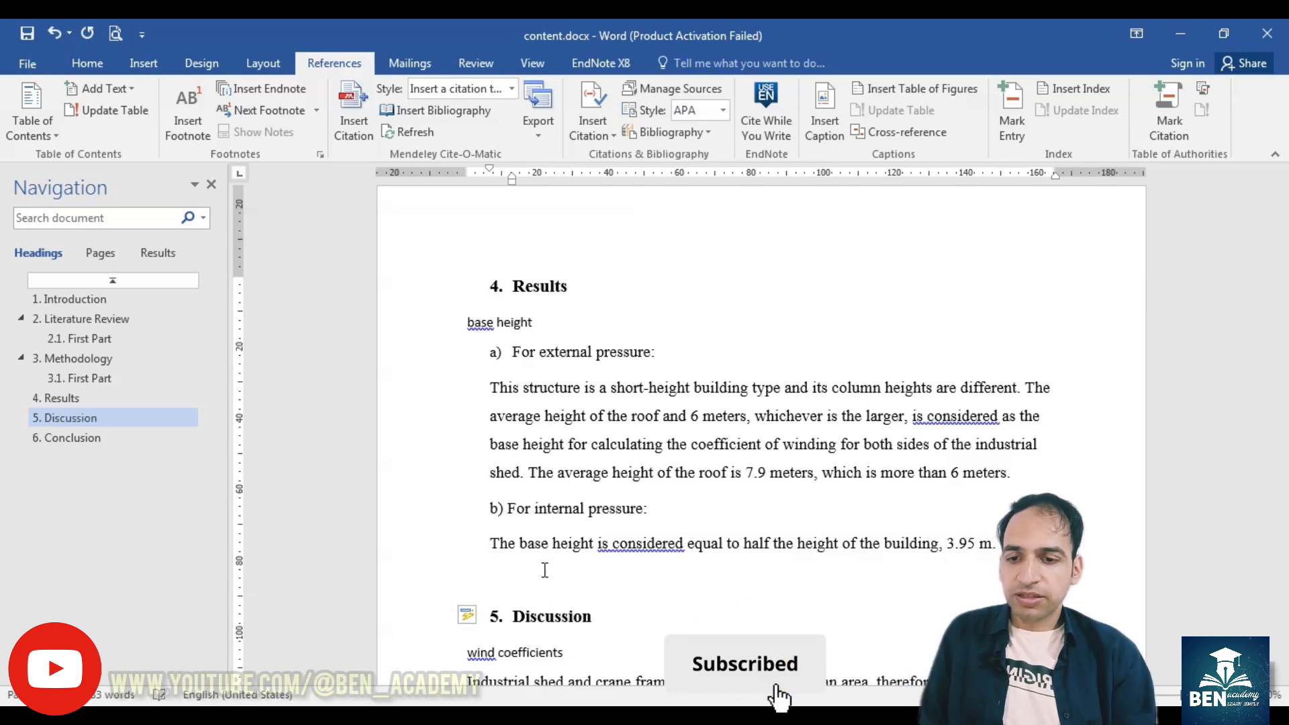
pyautogui.click(88, 63)
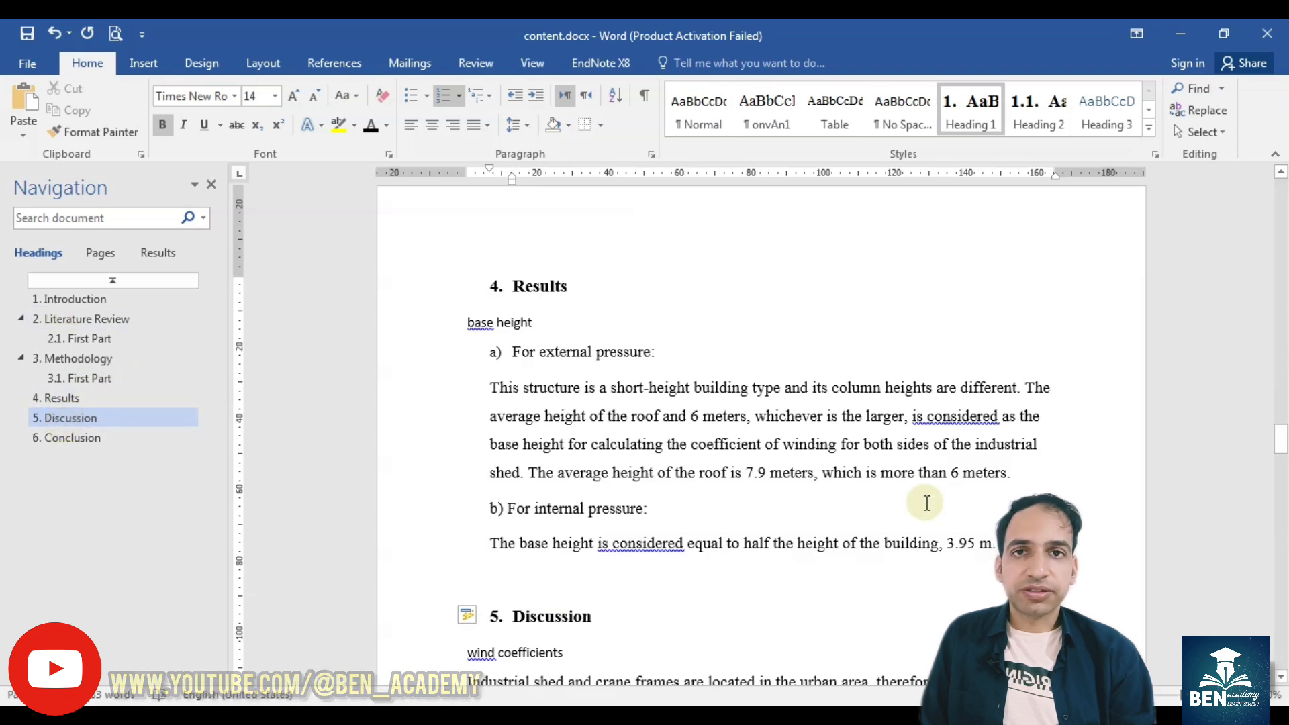
# Update the entire table of contents on the first page to include the new Discussion heading.
pyautogui.moveTo(1279, 440); pyautogui.dragTo(1273, 154)
pyautogui.click(539, 366)
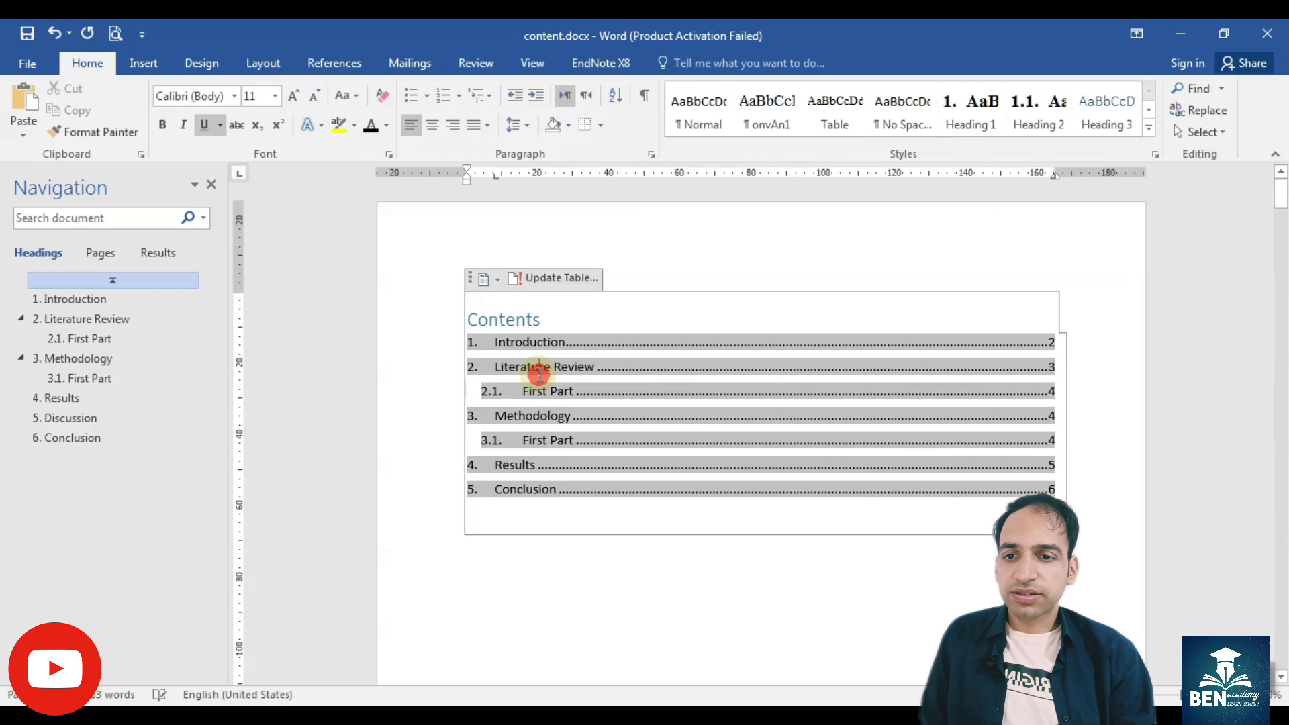
pyautogui.click(548, 275)
pyautogui.click(599, 368)
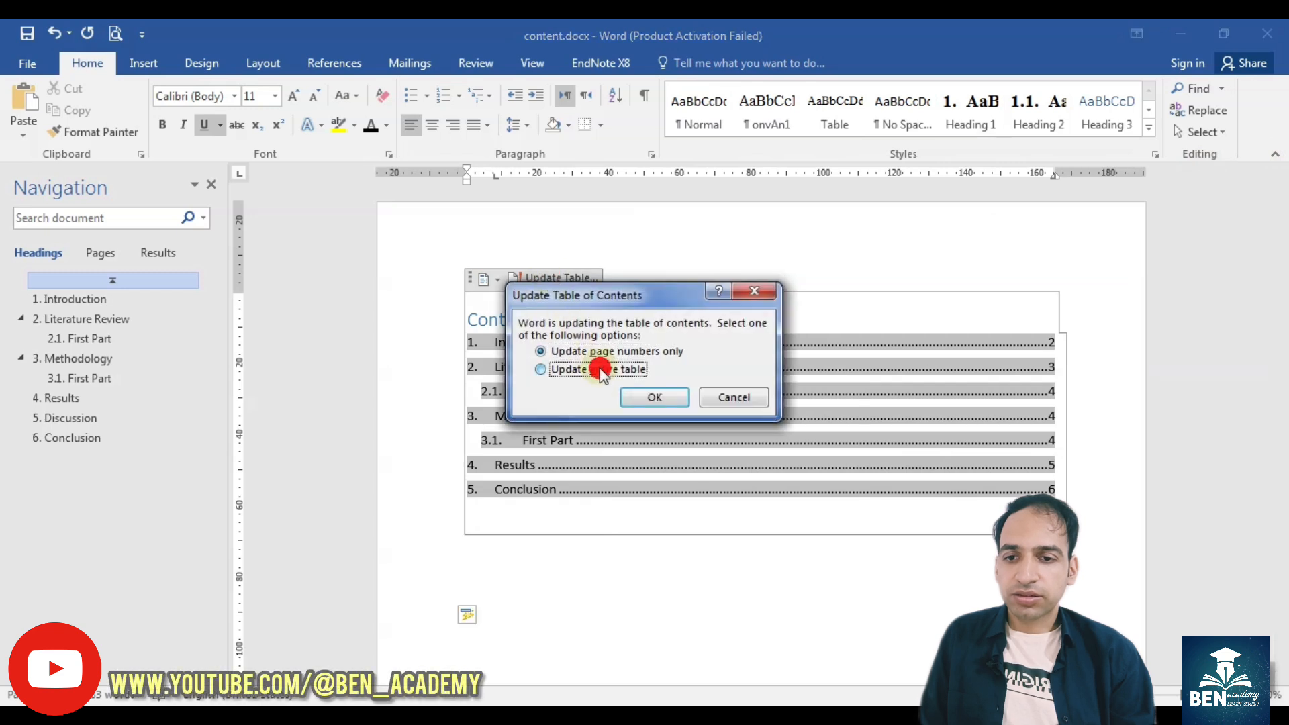
pyautogui.click(652, 397)
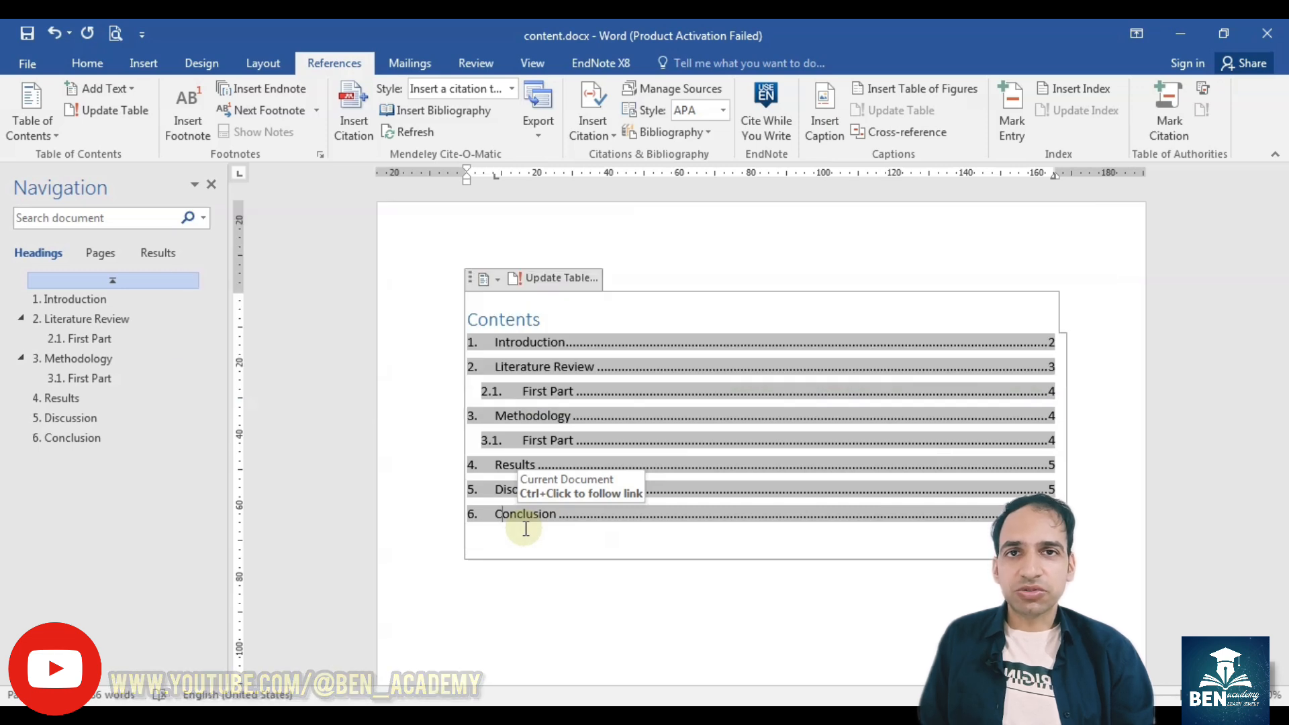
# Open the custom table of contents settings and set the number of shown levels to 3.
pyautogui.click(46, 128)
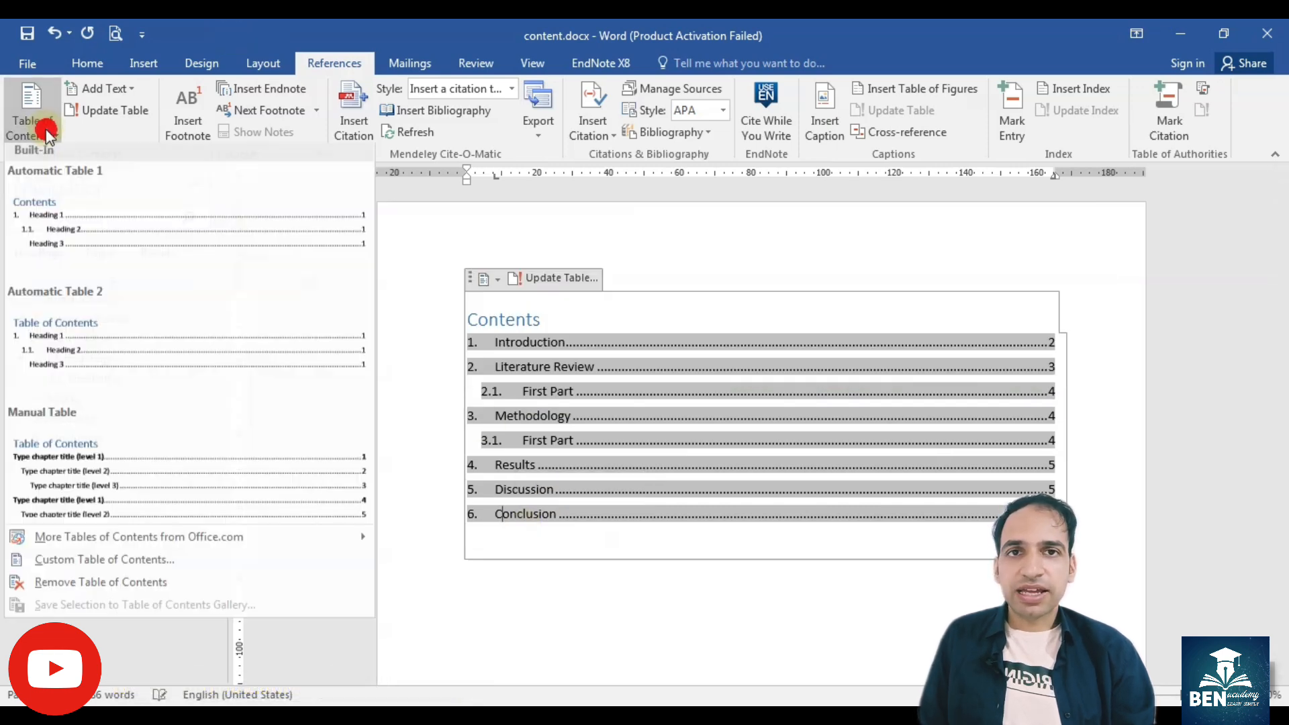
pyautogui.click(100, 563)
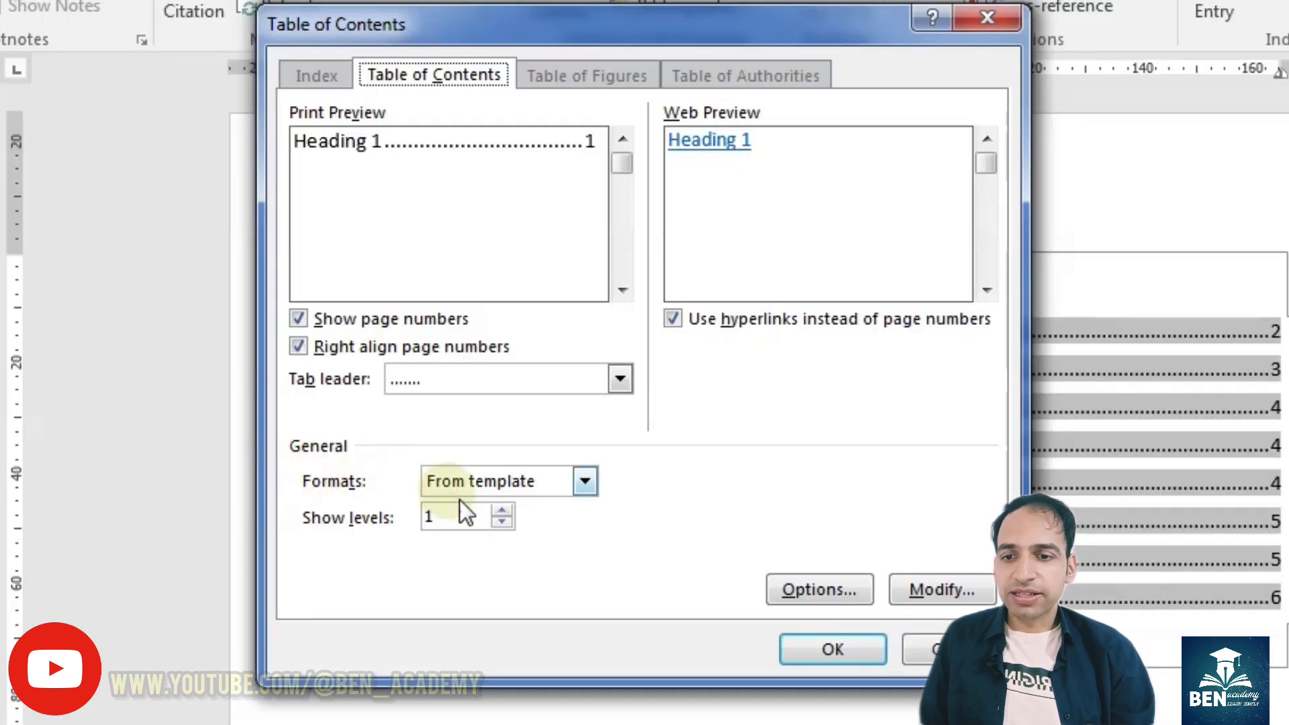
pyautogui.click(501, 509)
pyautogui.click(501, 509)
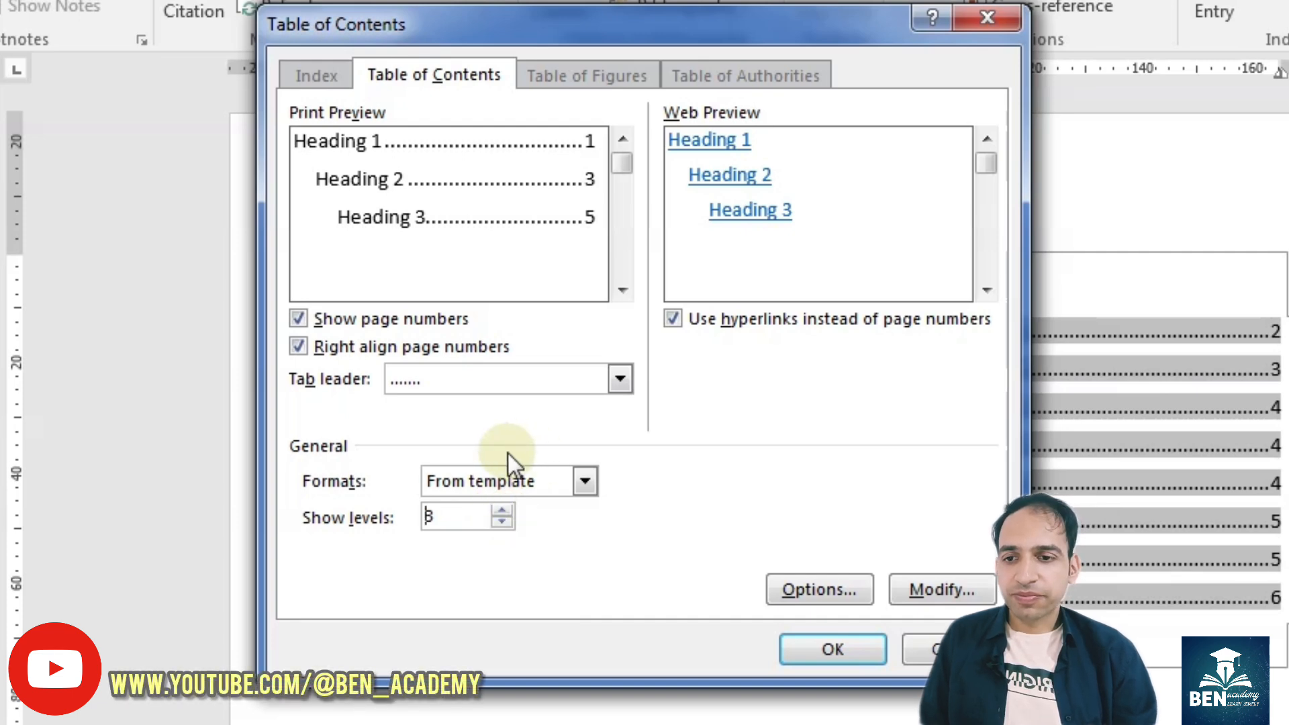
# Review the available formats and tab leader styles for the custom table of contents.
pyautogui.click(584, 480)
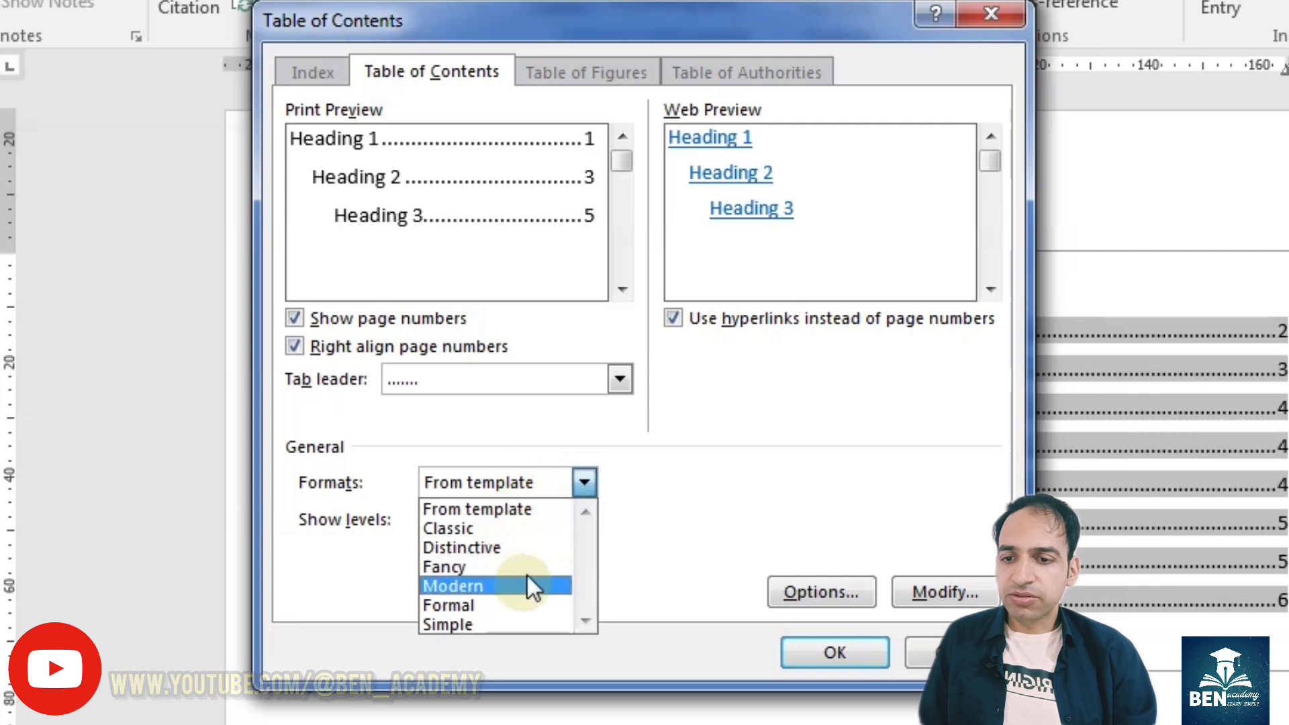
pyautogui.click(621, 488)
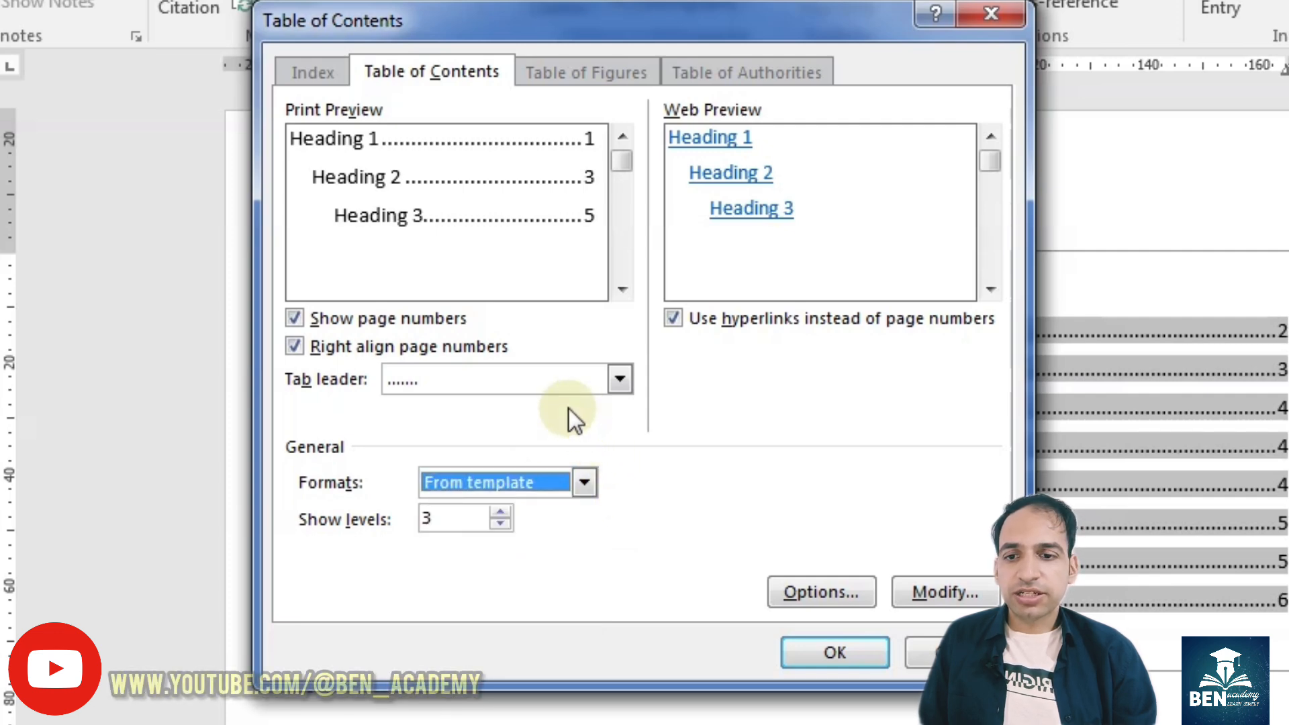
pyautogui.click(608, 366)
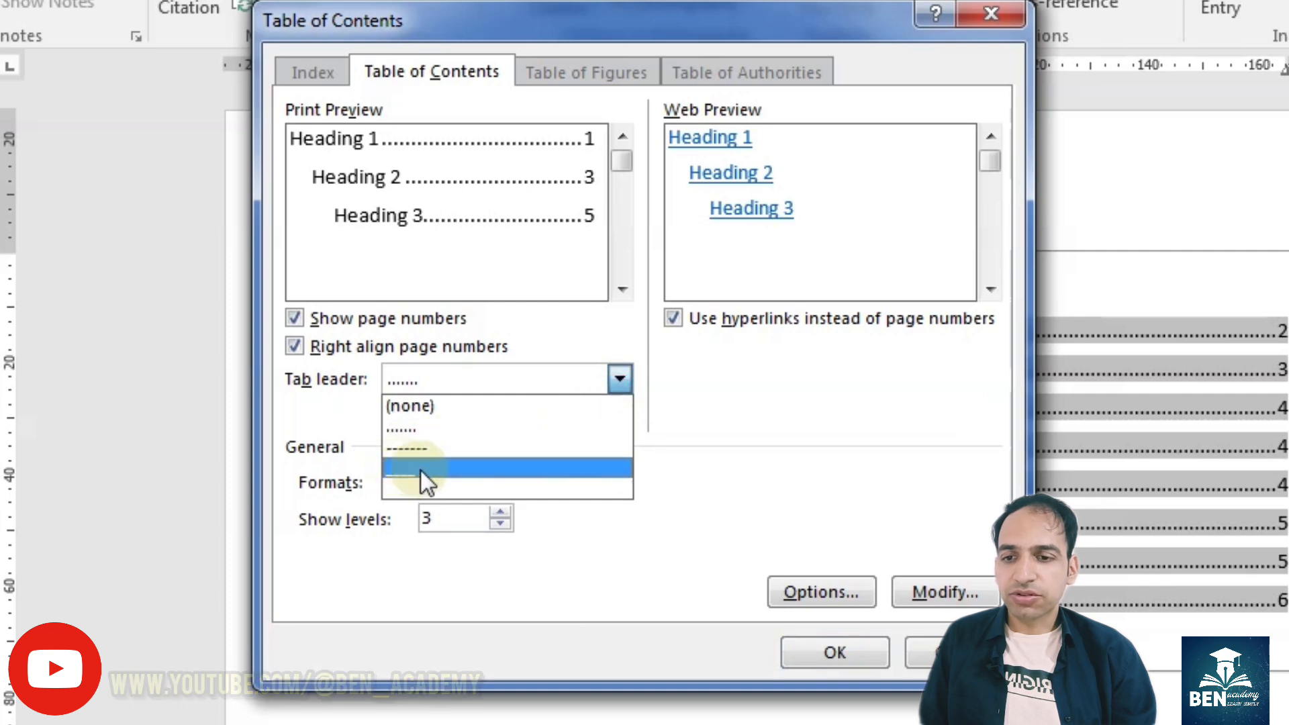
pyautogui.click(720, 425)
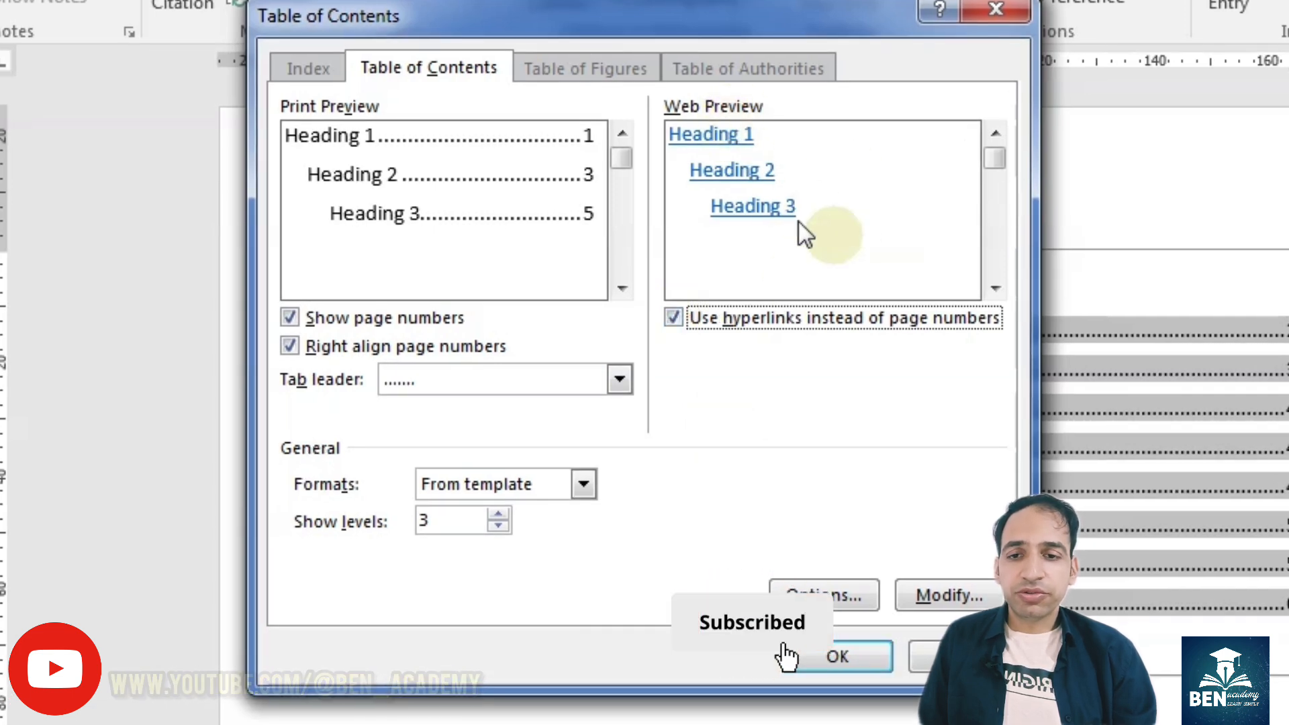
# Switch the web hyperlinks, page numbers and right alignment options off and back on to compare their effect in the previews.
pyautogui.click(674, 315)
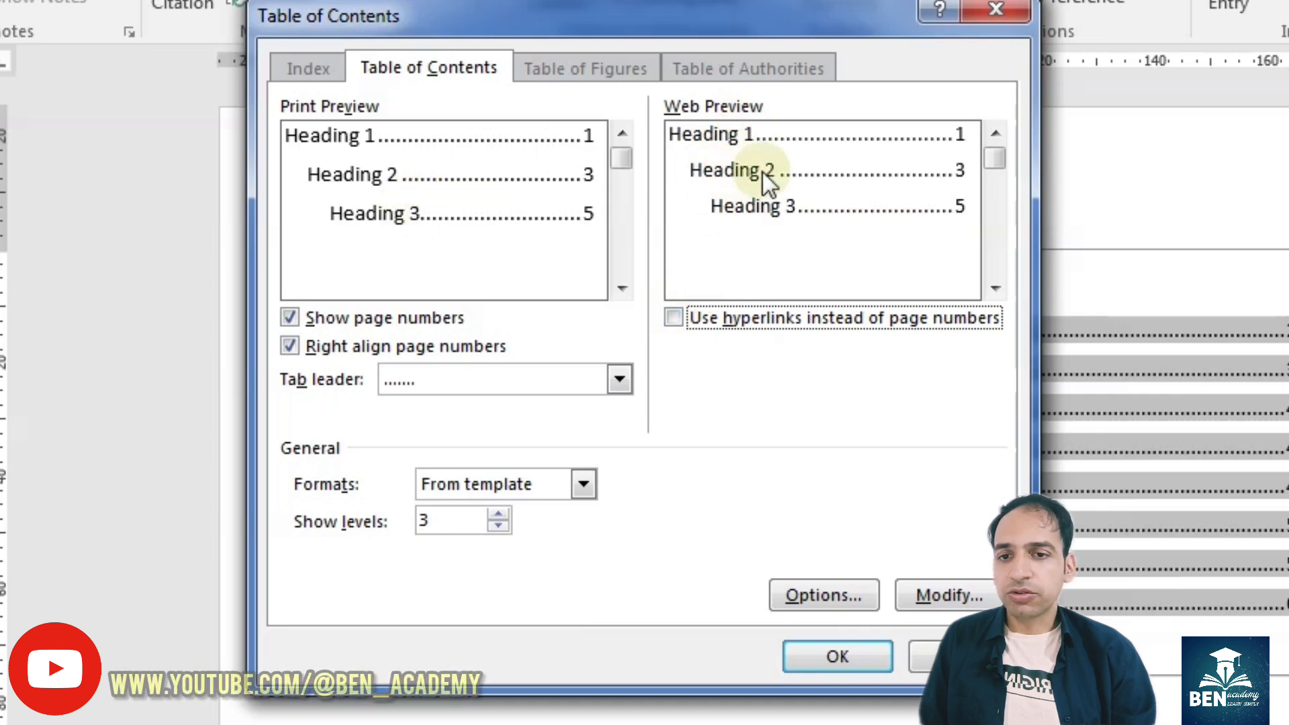
pyautogui.click(674, 317)
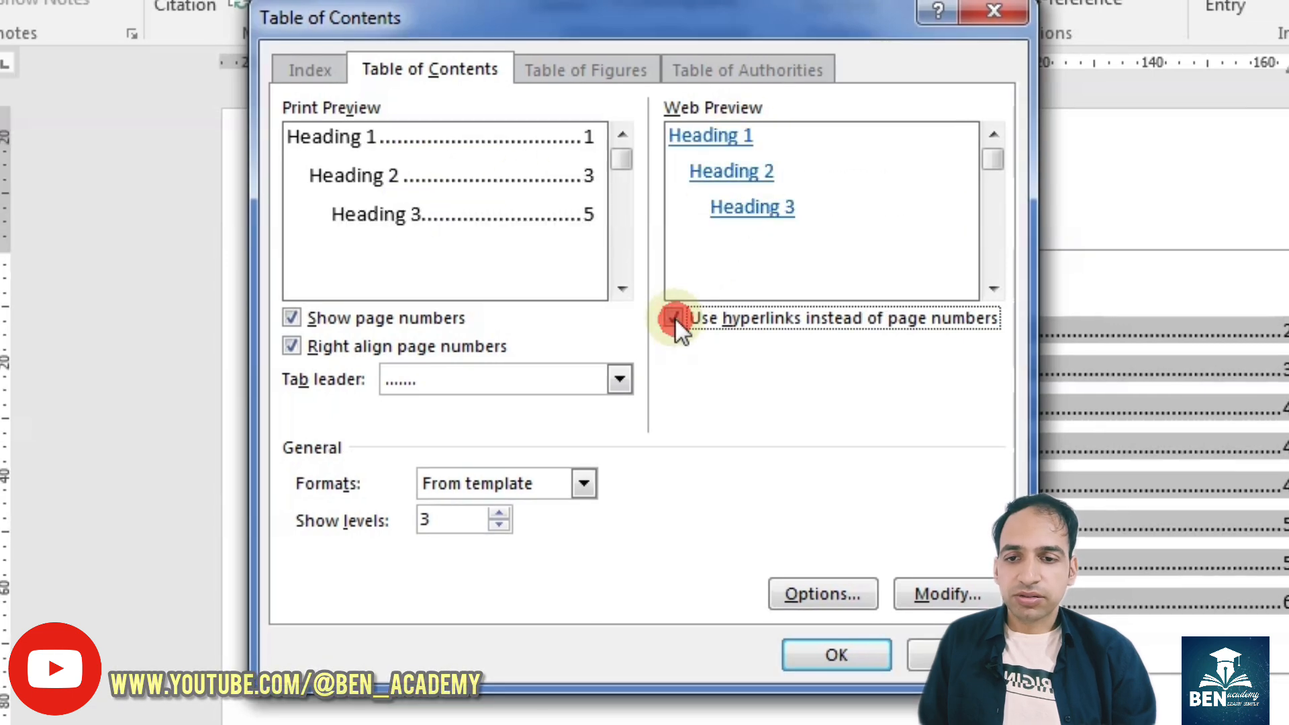
pyautogui.click(353, 318)
pyautogui.click(353, 318)
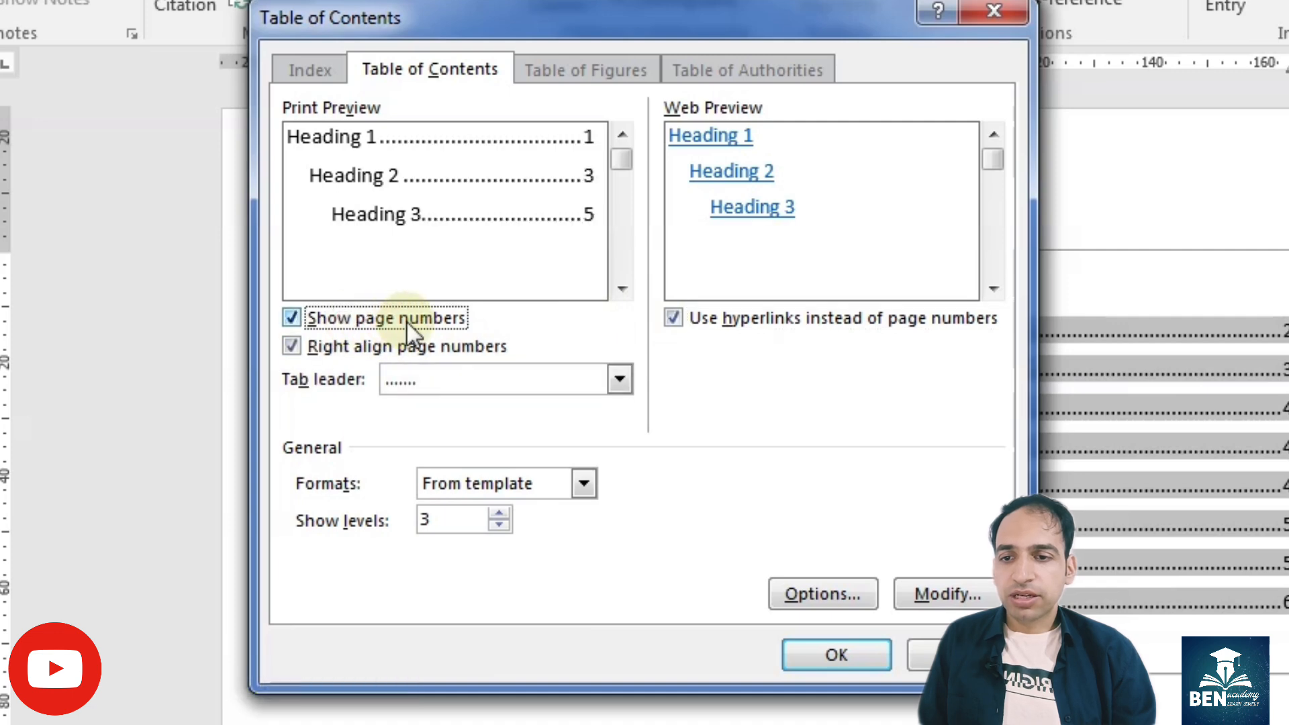
pyautogui.click(344, 343)
pyautogui.click(344, 343)
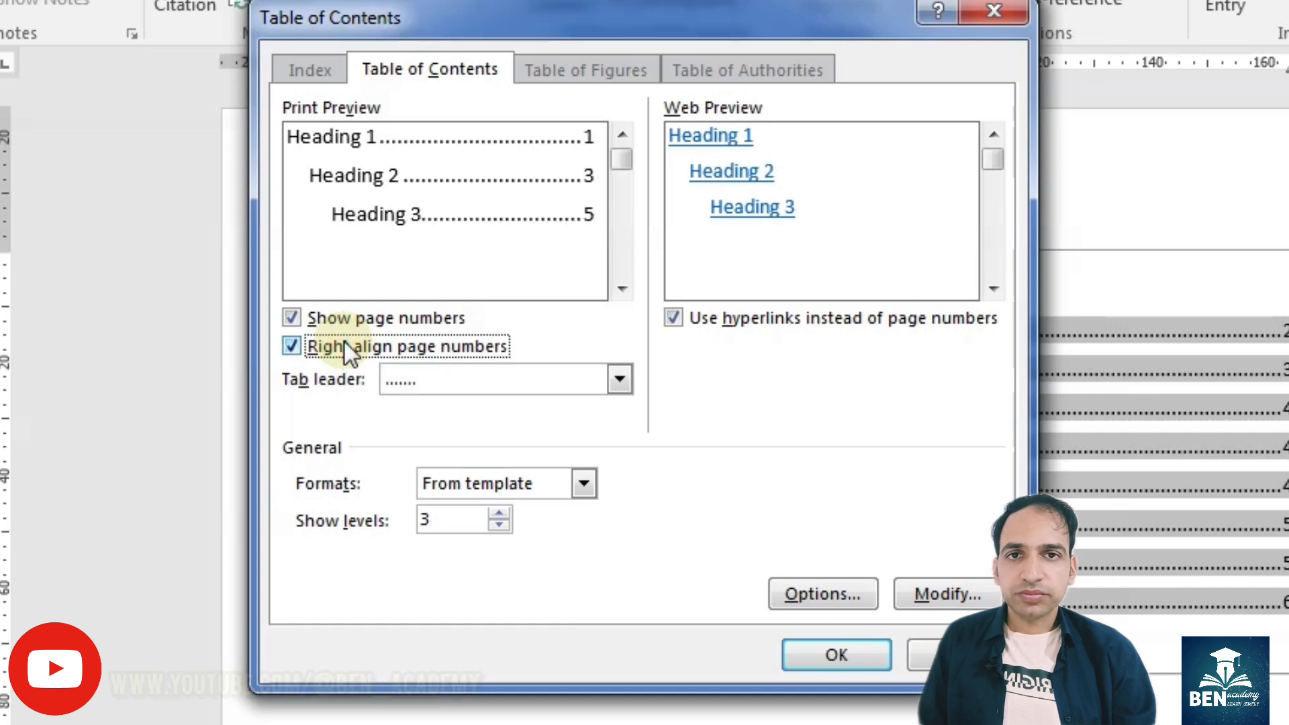
# Open the table of contents options and review which TOC levels are assigned to the available heading styles.
pyautogui.click(842, 592)
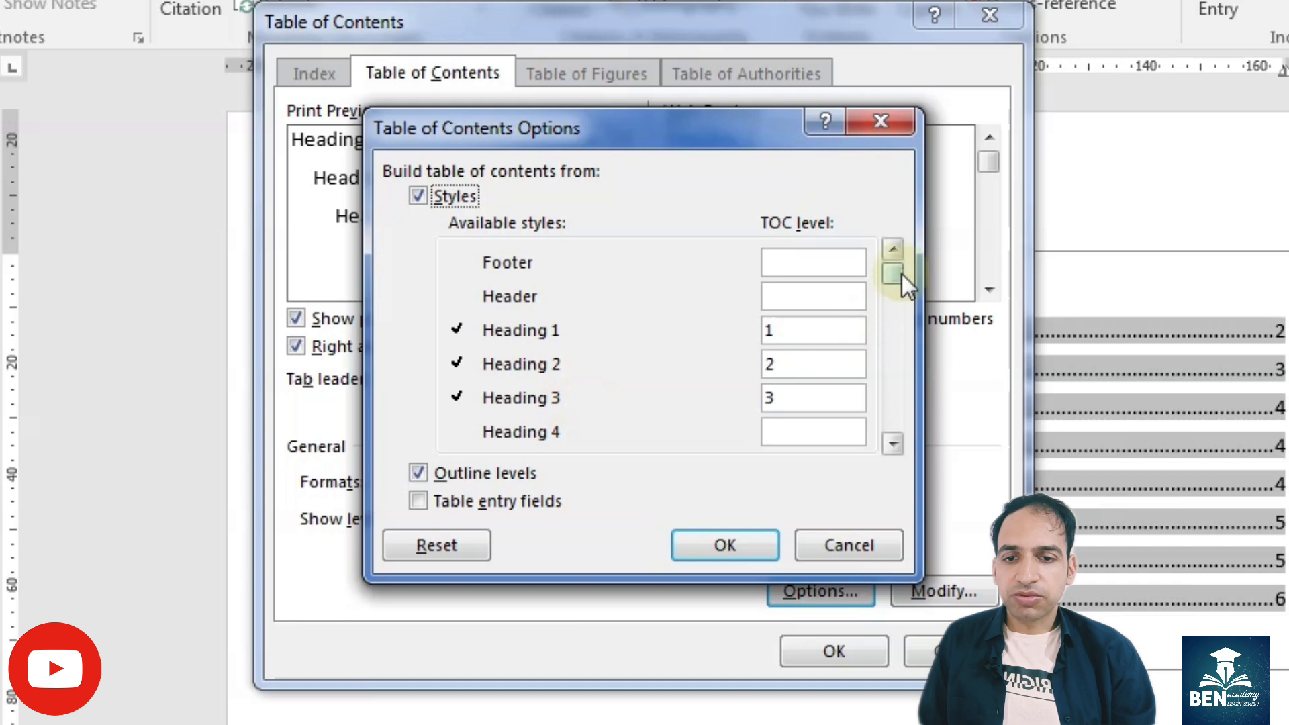
pyautogui.moveTo(901, 272); pyautogui.dragTo(895, 370)
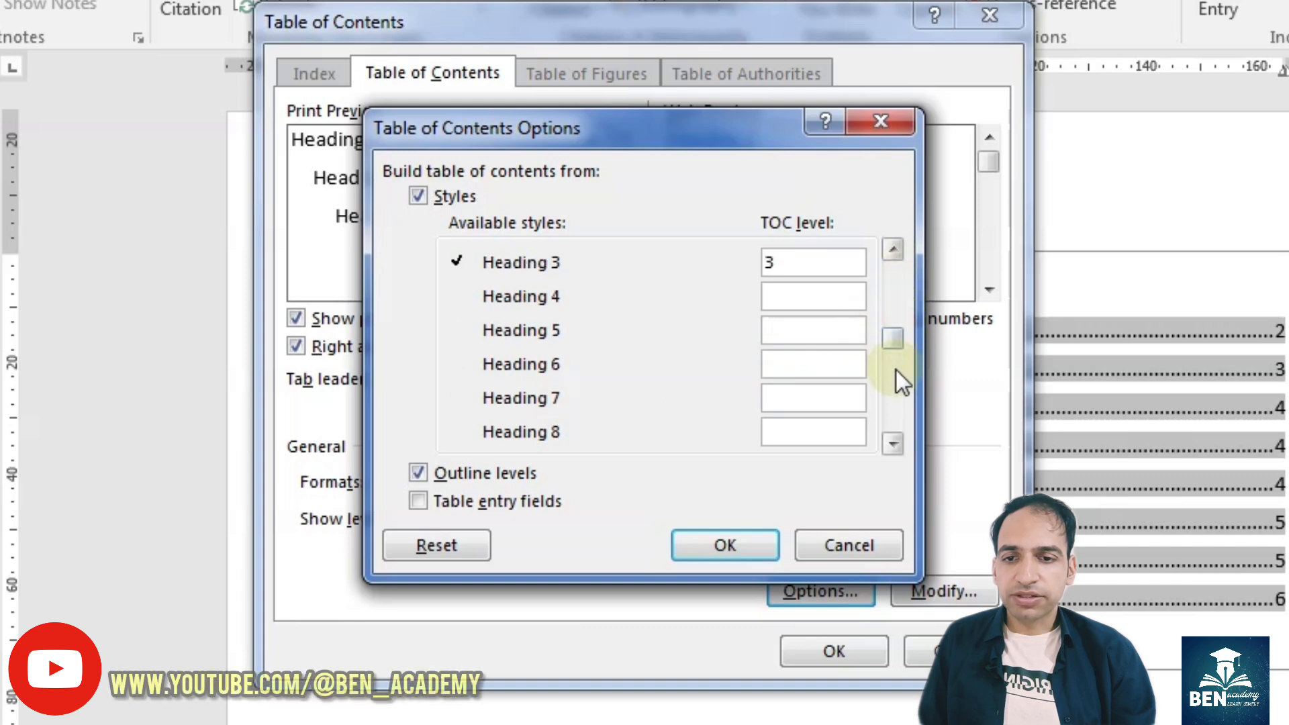
pyautogui.click(792, 365)
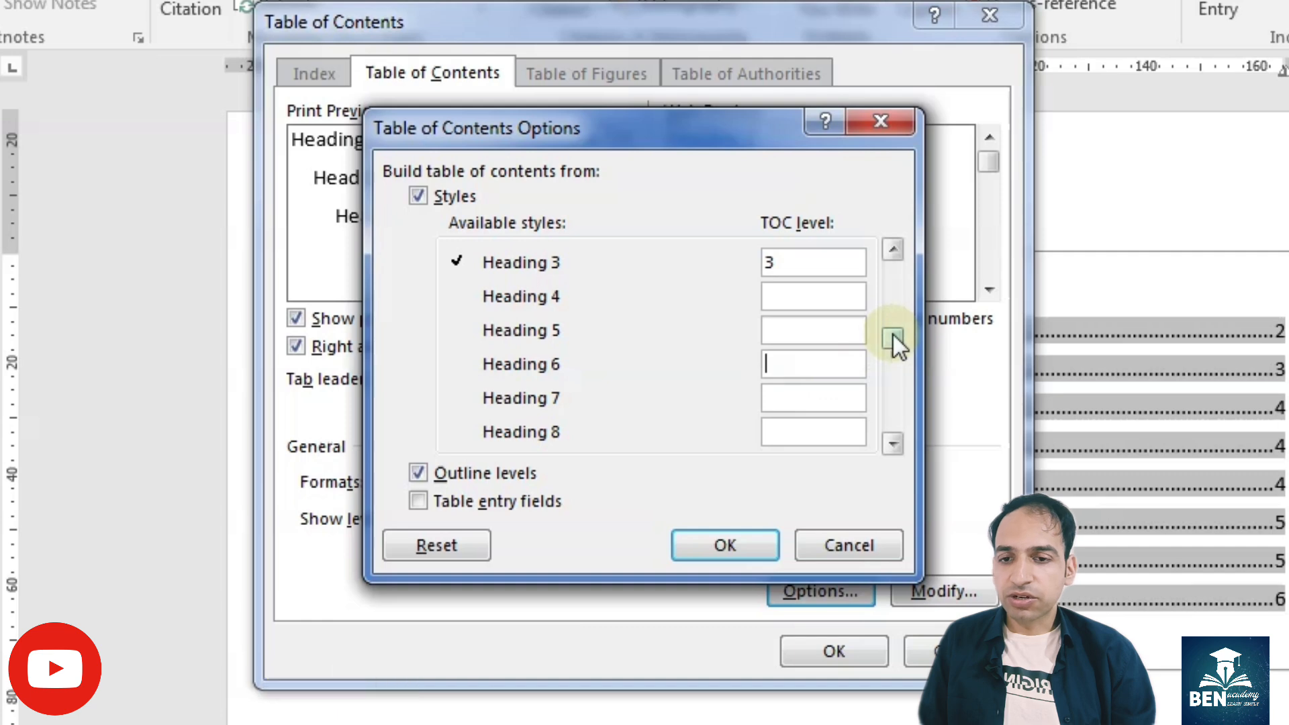
pyautogui.moveTo(893, 334); pyautogui.dragTo(889, 266)
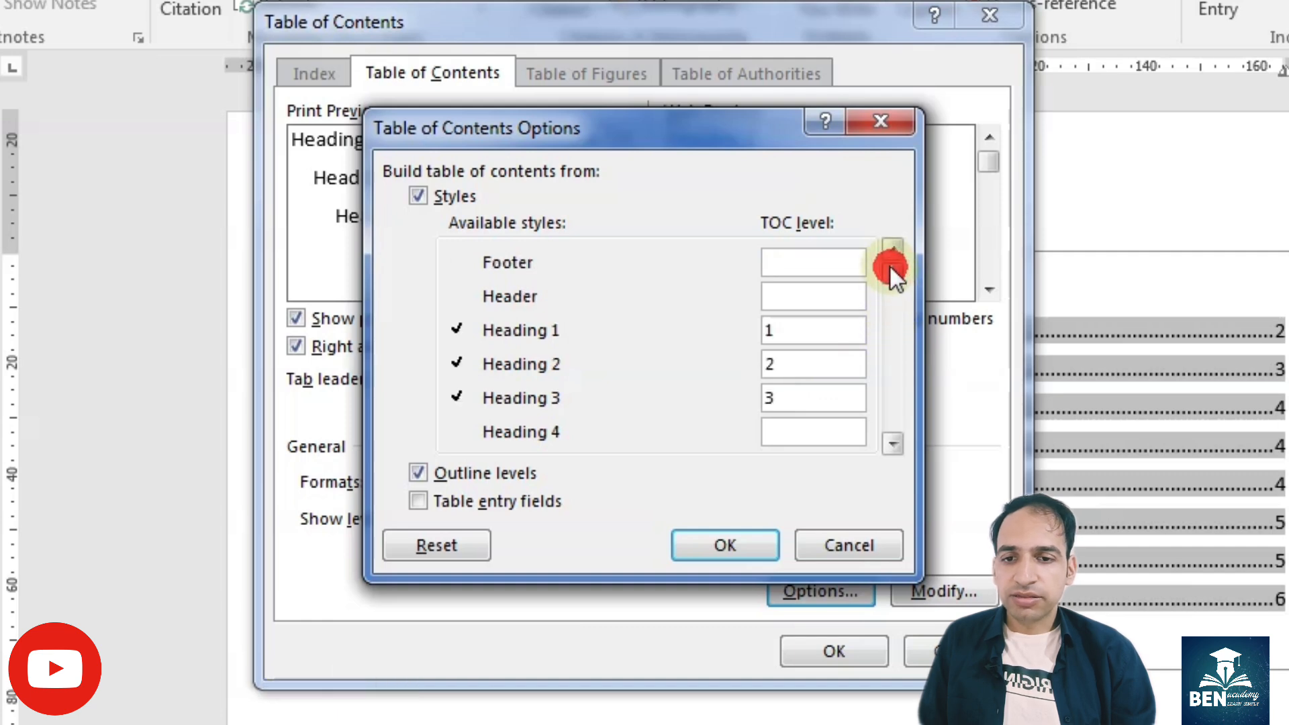